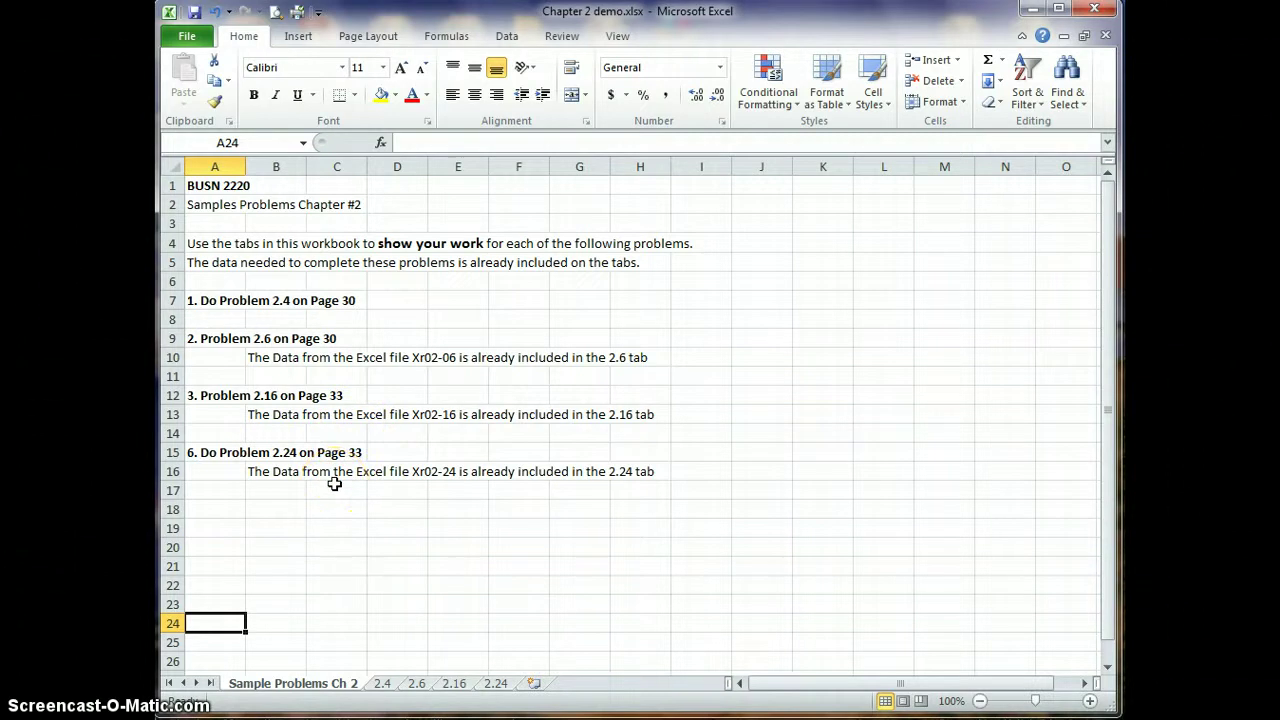
On the 2.4 sheet, enter the frequencies 34, 17, 3, 4 and 12 for Excel, Minitab, SAS, SPSS and Other in B3:B7.
{"action": "left_click", "coordinate": [385, 686]}
{"action": "left_click", "coordinate": [354, 318]}
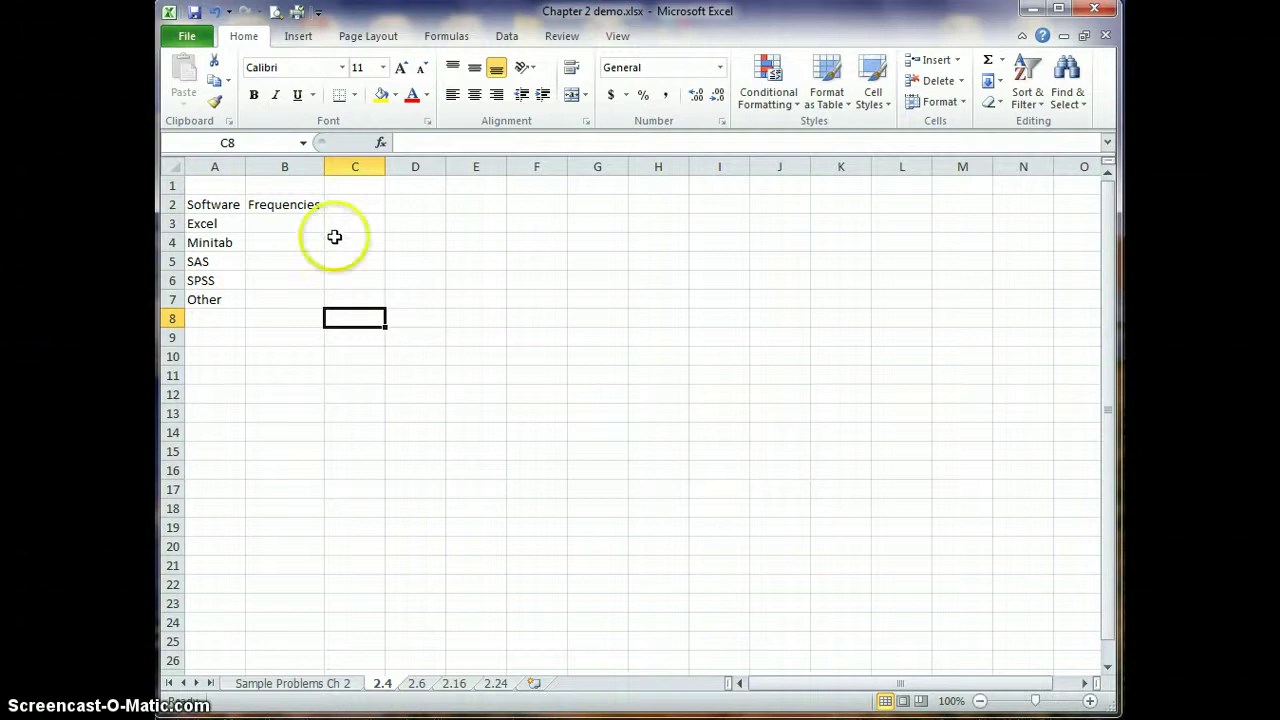
{"action": "left_click", "coordinate": [303, 224]}
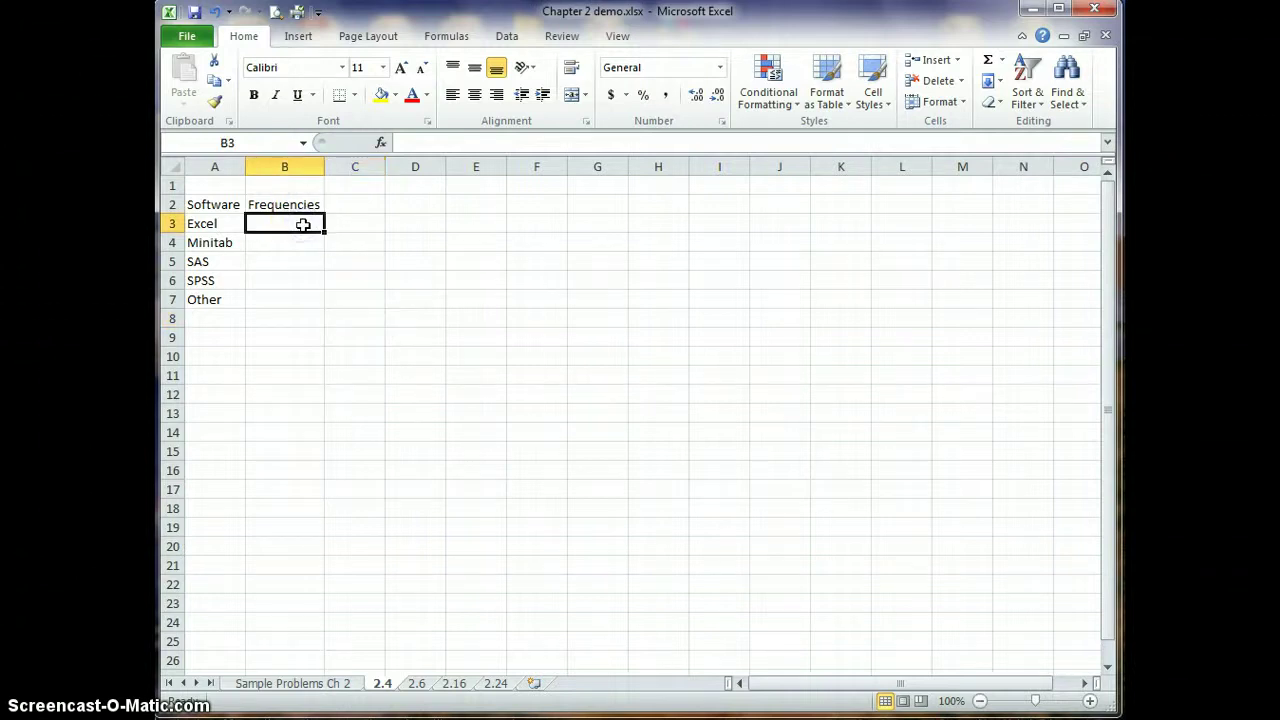
{"action": "type", "text": "34"}
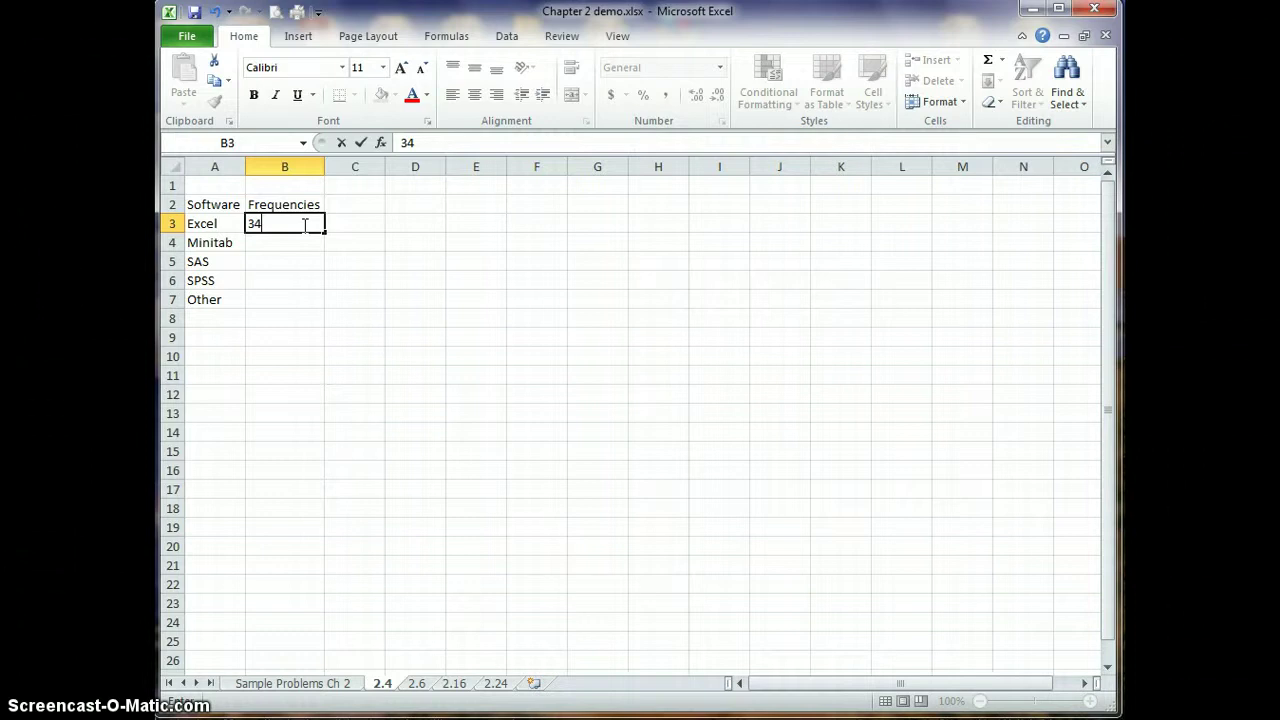
{"action": "key", "text": "Return"}
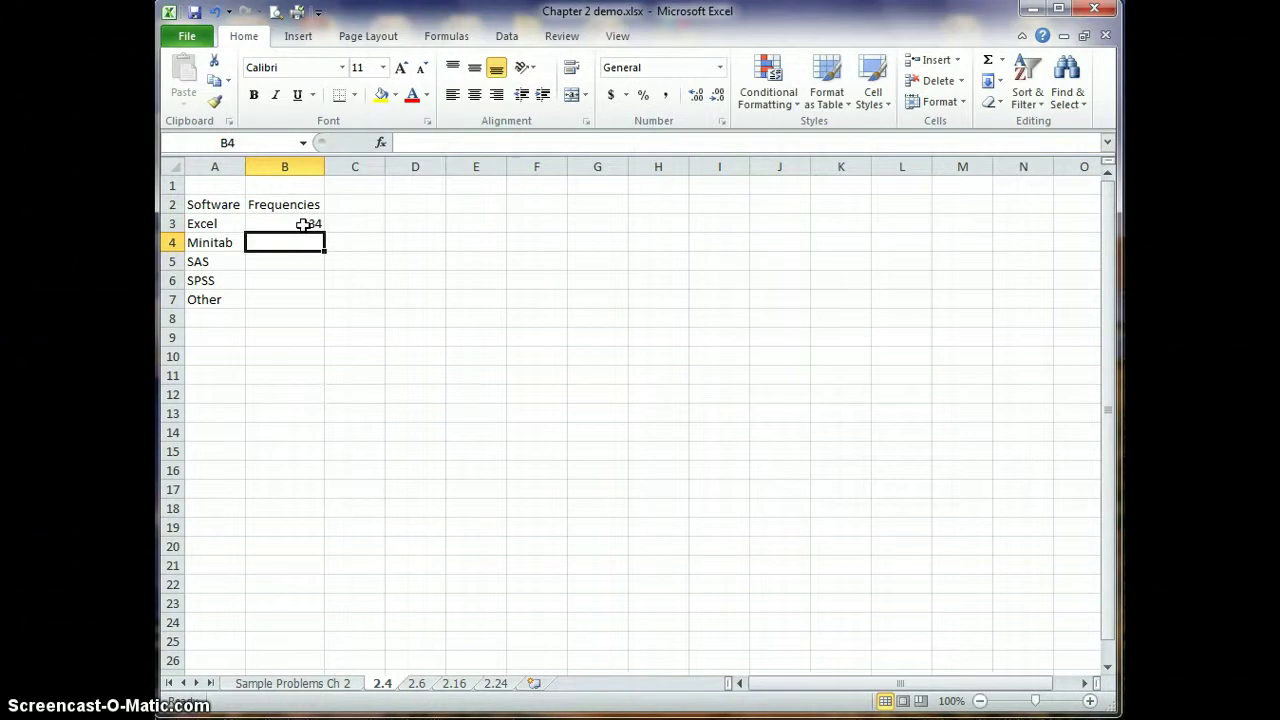
{"action": "type", "text": "17"}
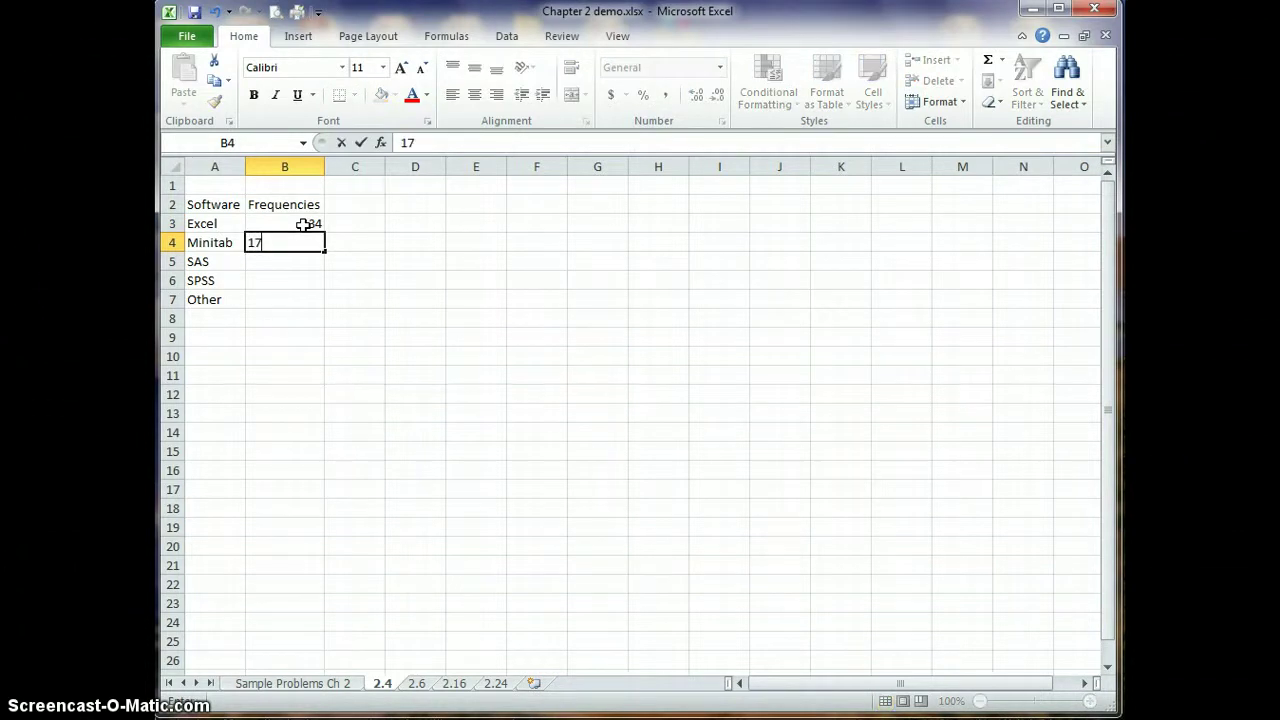
{"action": "key", "text": "Return"}
{"action": "type", "text": "3"}
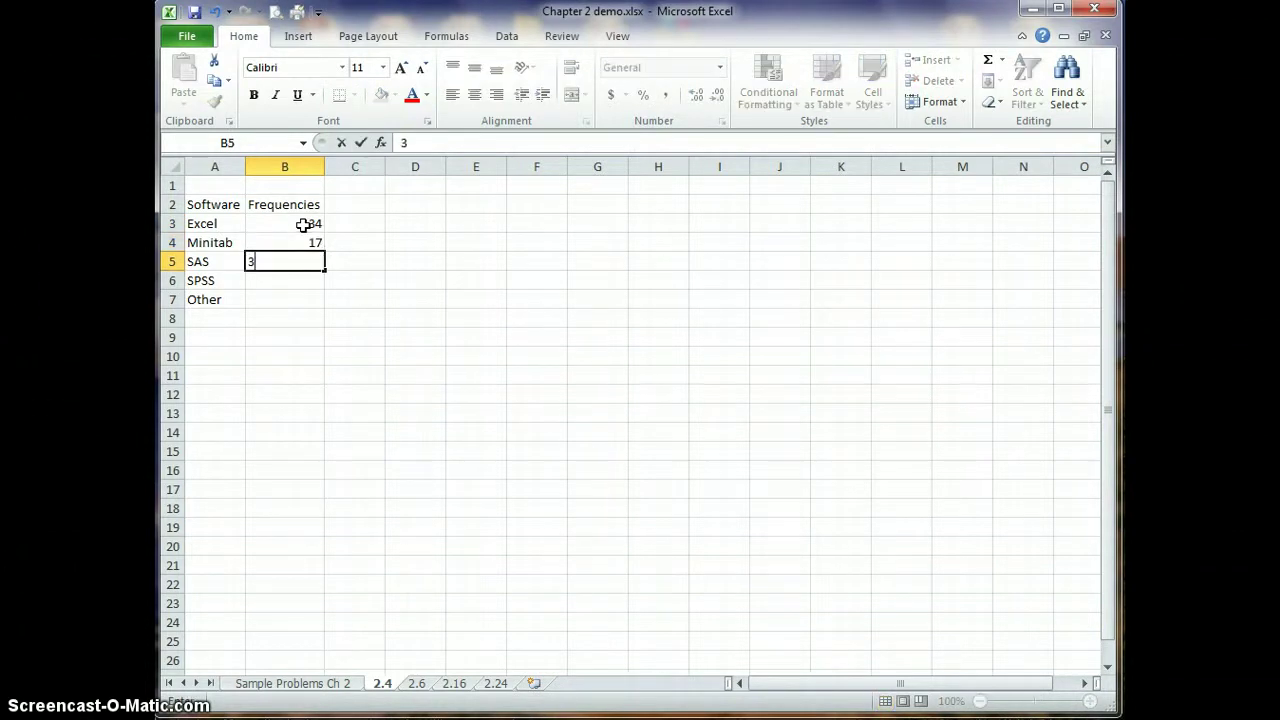
{"action": "key", "text": "Return"}
{"action": "type", "text": "4"}
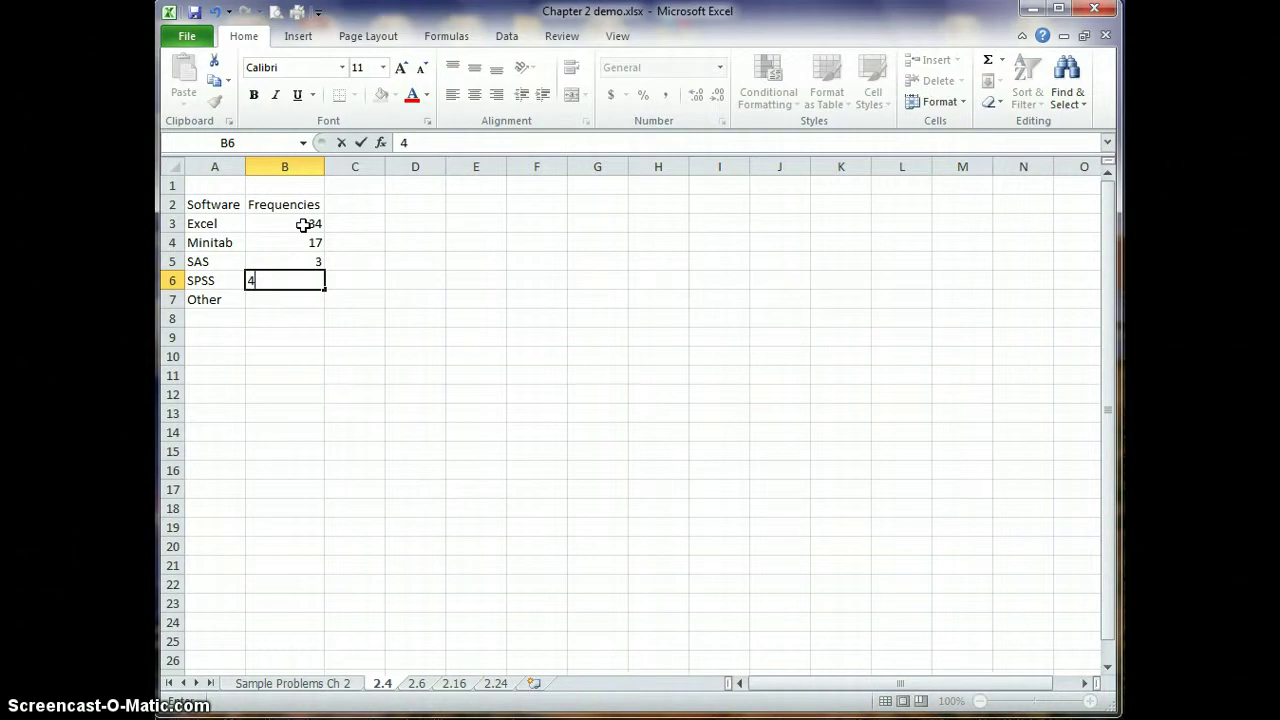
{"action": "key", "text": "Return"}
{"action": "type", "text": "12"}
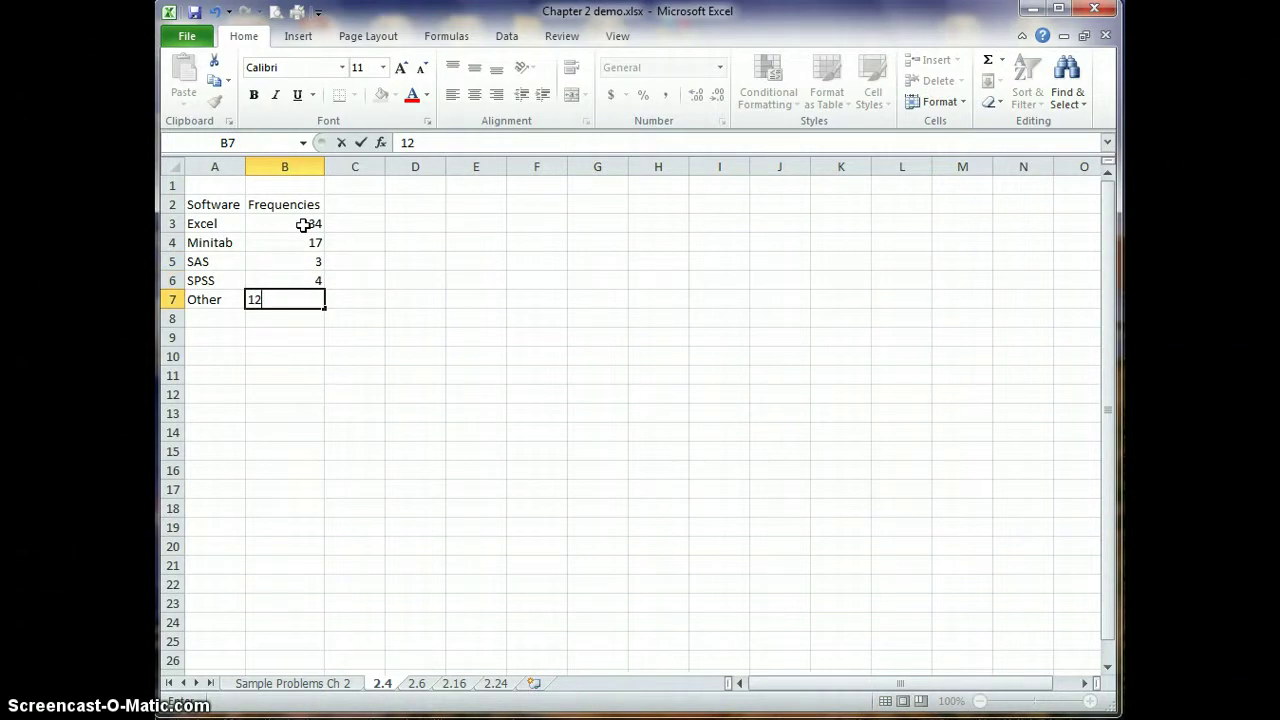
{"action": "key", "text": "Return"}
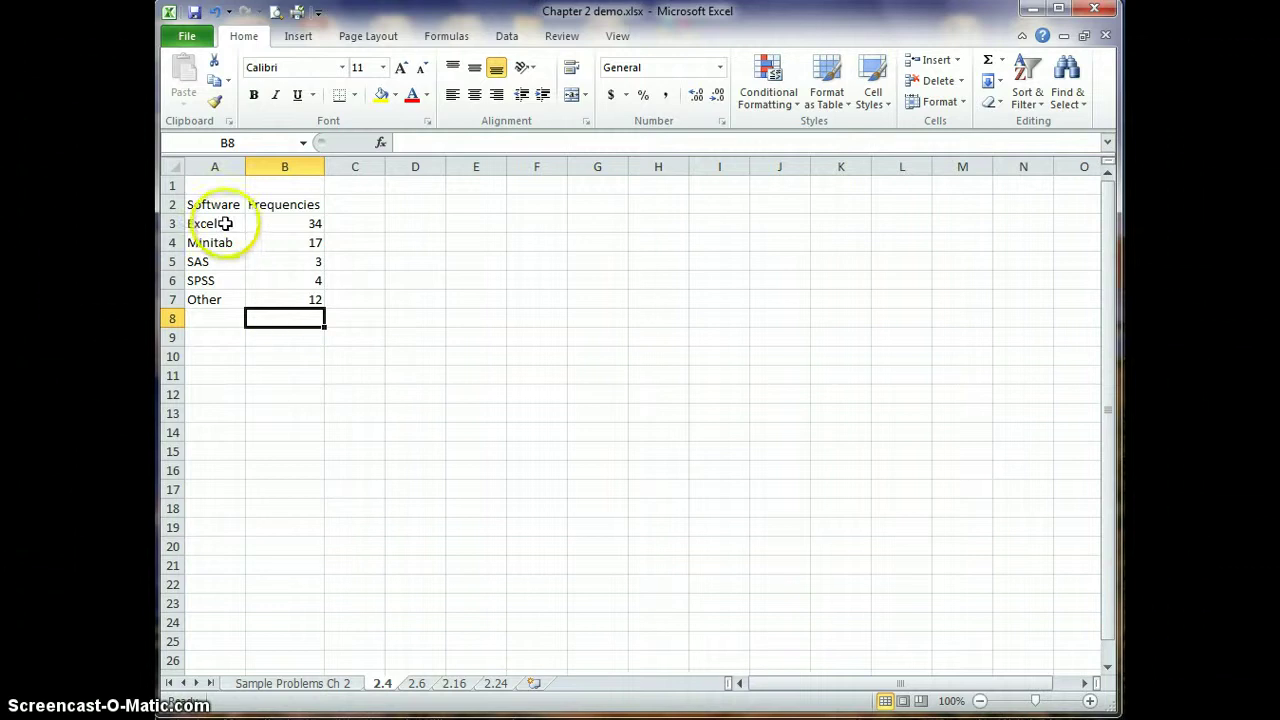
Make the Software and Frequencies headings in A2:B2 bold.
{"action": "left_click_drag", "start_coordinate": [222, 205], "coordinate": [265, 203]}
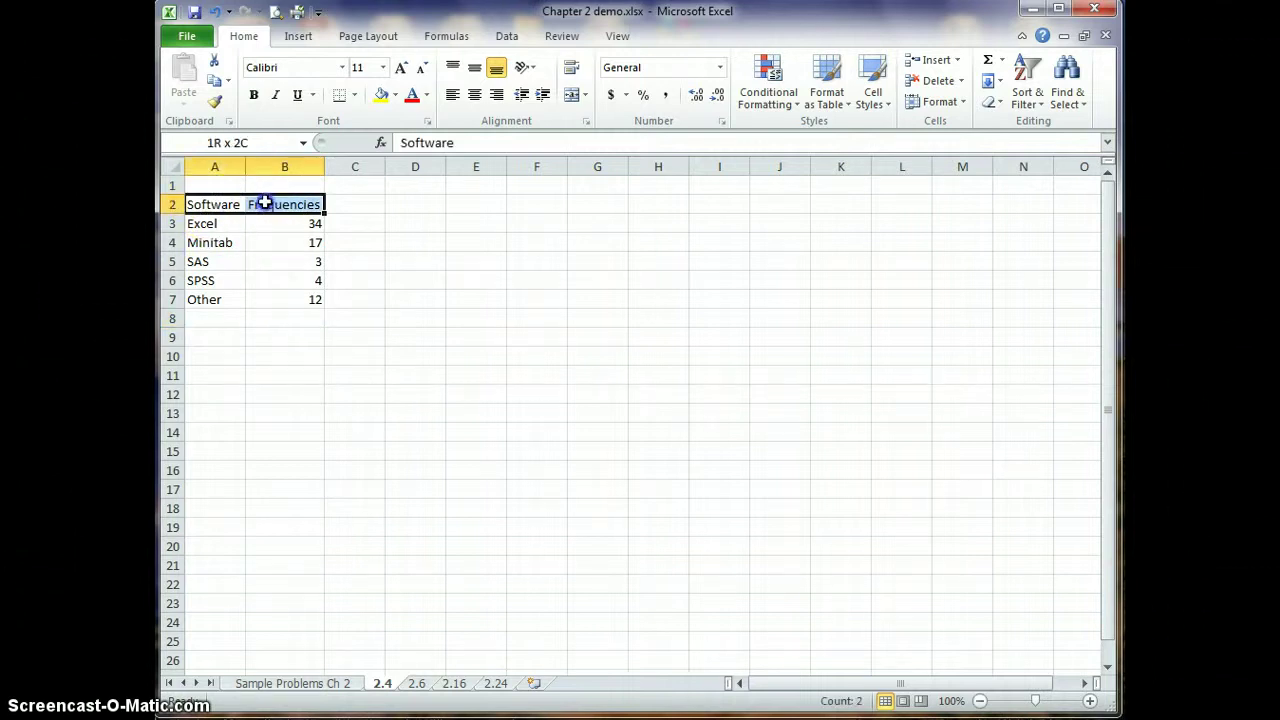
{"action": "left_click", "coordinate": [253, 94]}
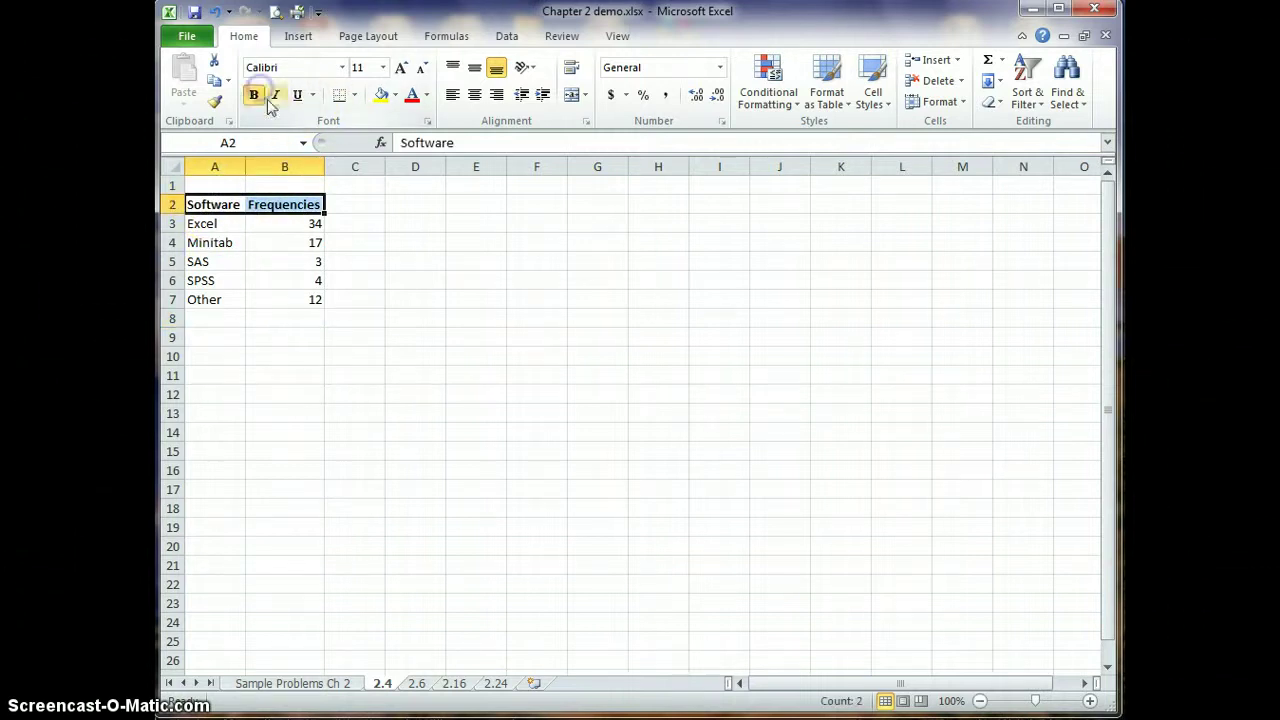
{"action": "left_click", "coordinate": [289, 341]}
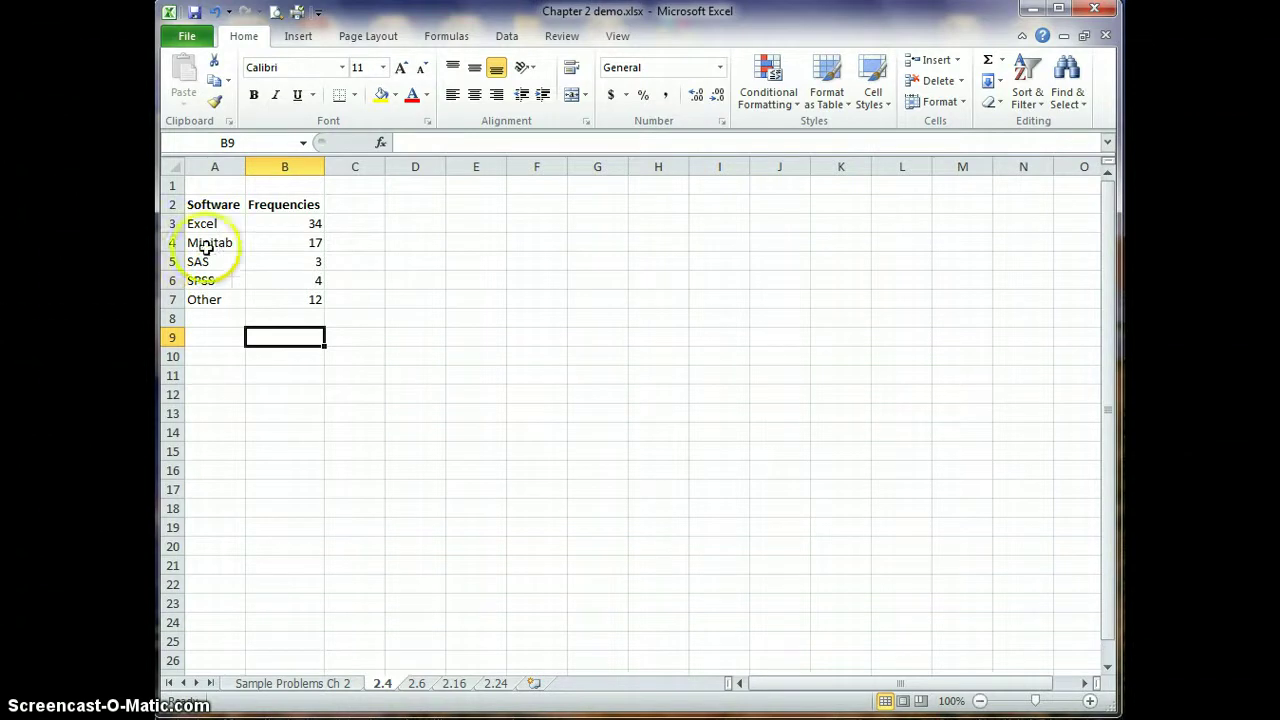
Insert a basic 2-D pie chart from the software frequency table in A2:B7.
{"action": "left_click_drag", "start_coordinate": [214, 205], "coordinate": [288, 300]}
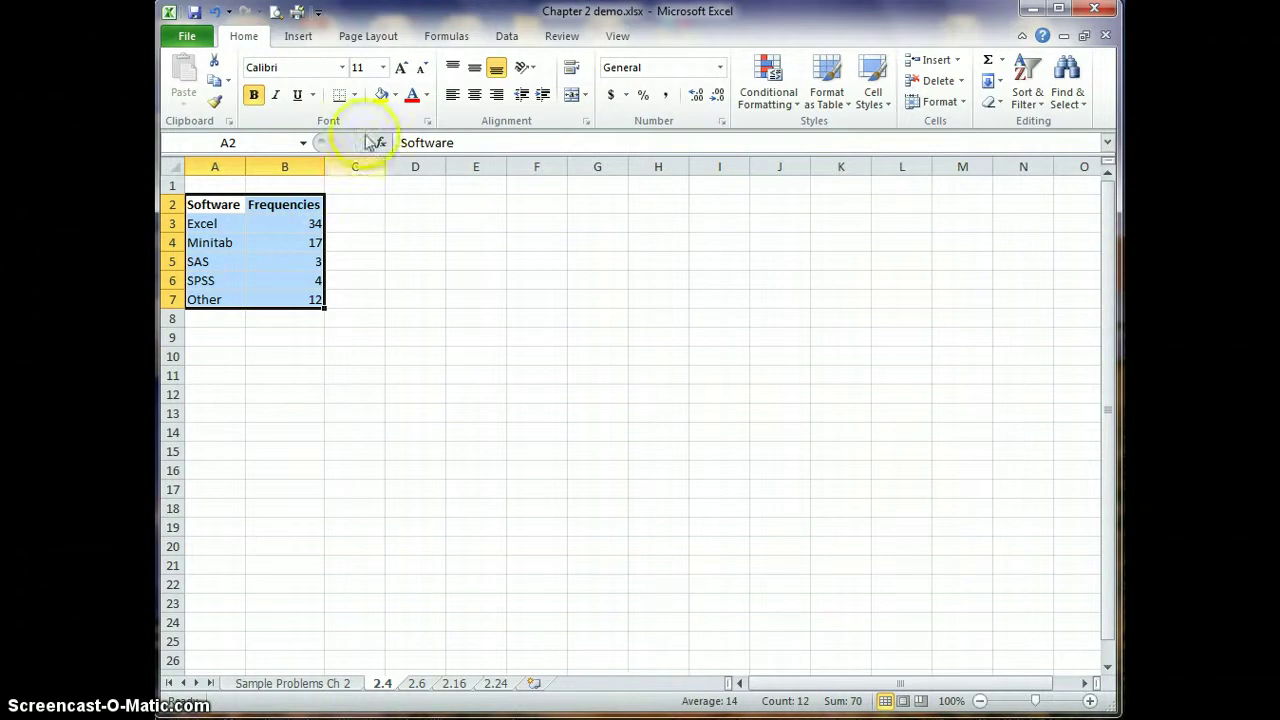
{"action": "left_click", "coordinate": [297, 40]}
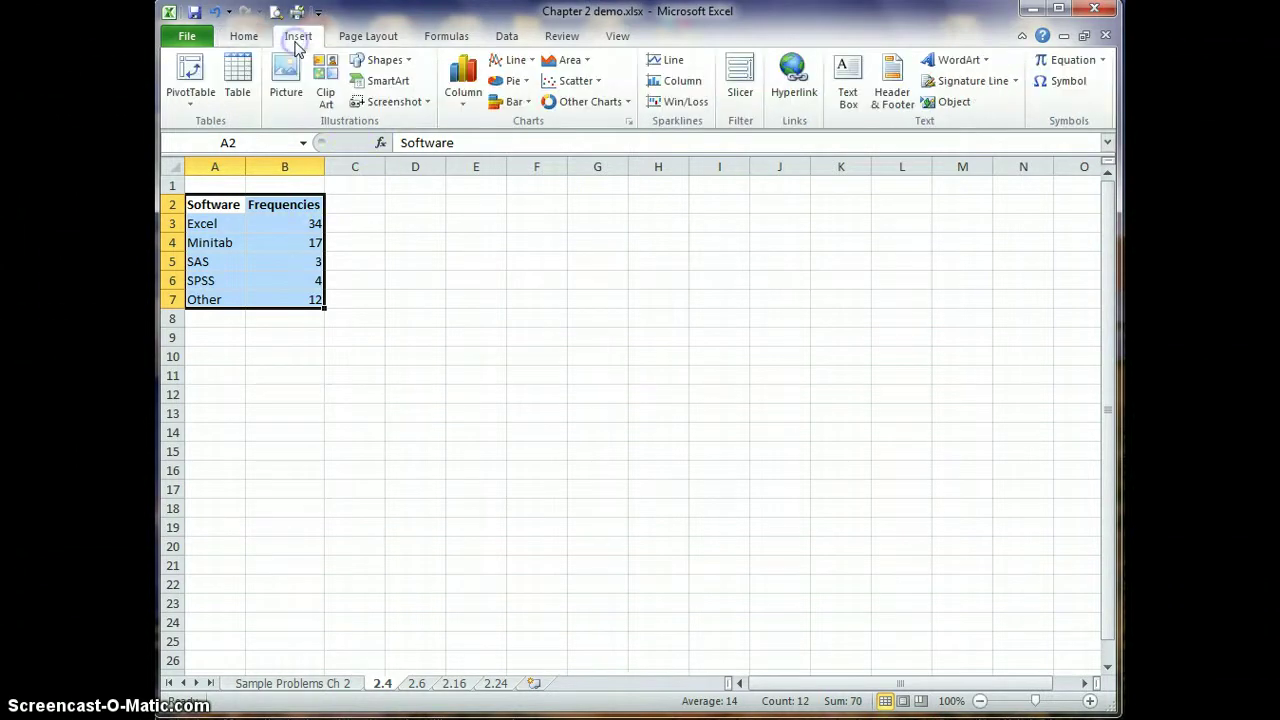
{"action": "left_click", "coordinate": [512, 84]}
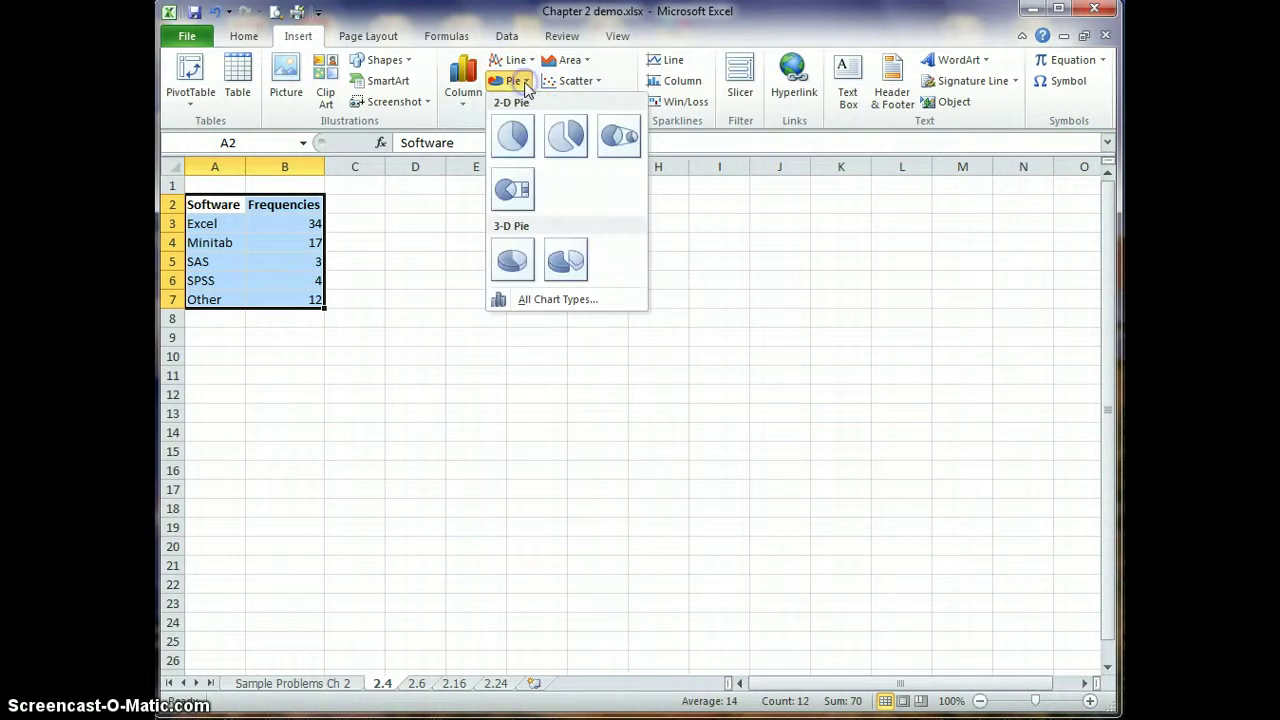
{"action": "left_click", "coordinate": [513, 137]}
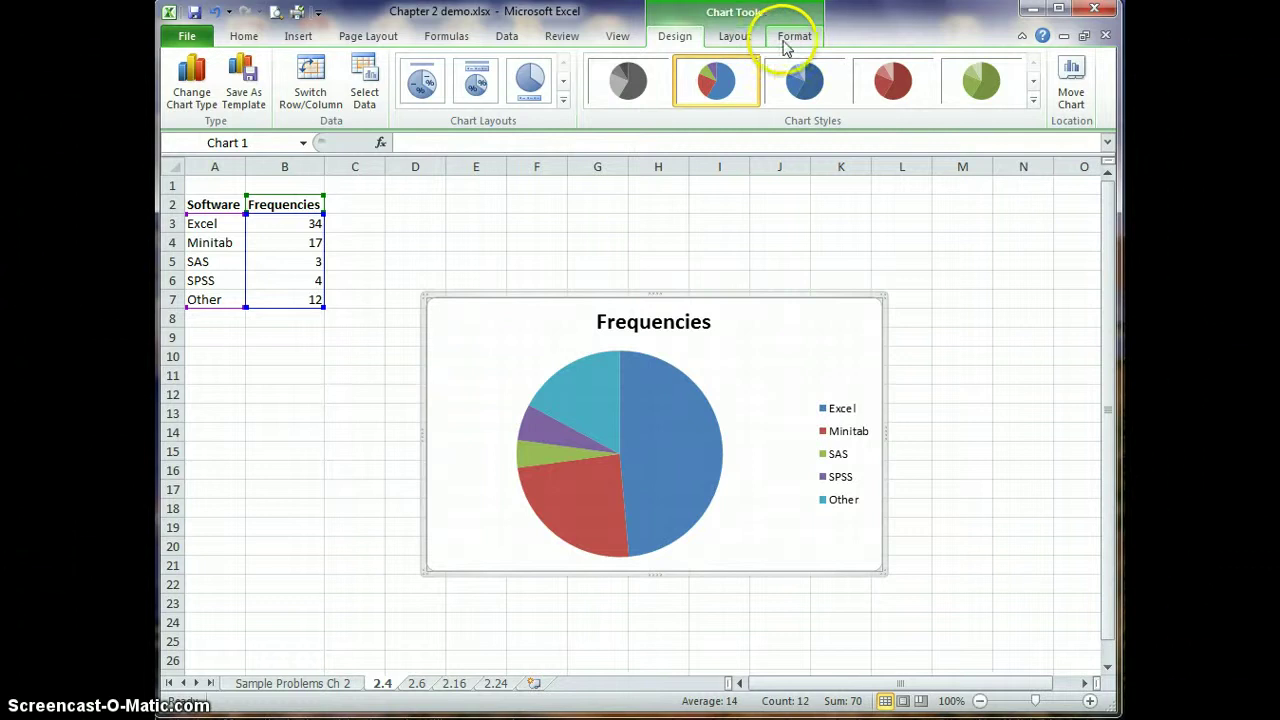
Try several preset chart layouts on the pie chart, including ones with percentage labels and with category names and values.
{"action": "left_click", "coordinate": [421, 86]}
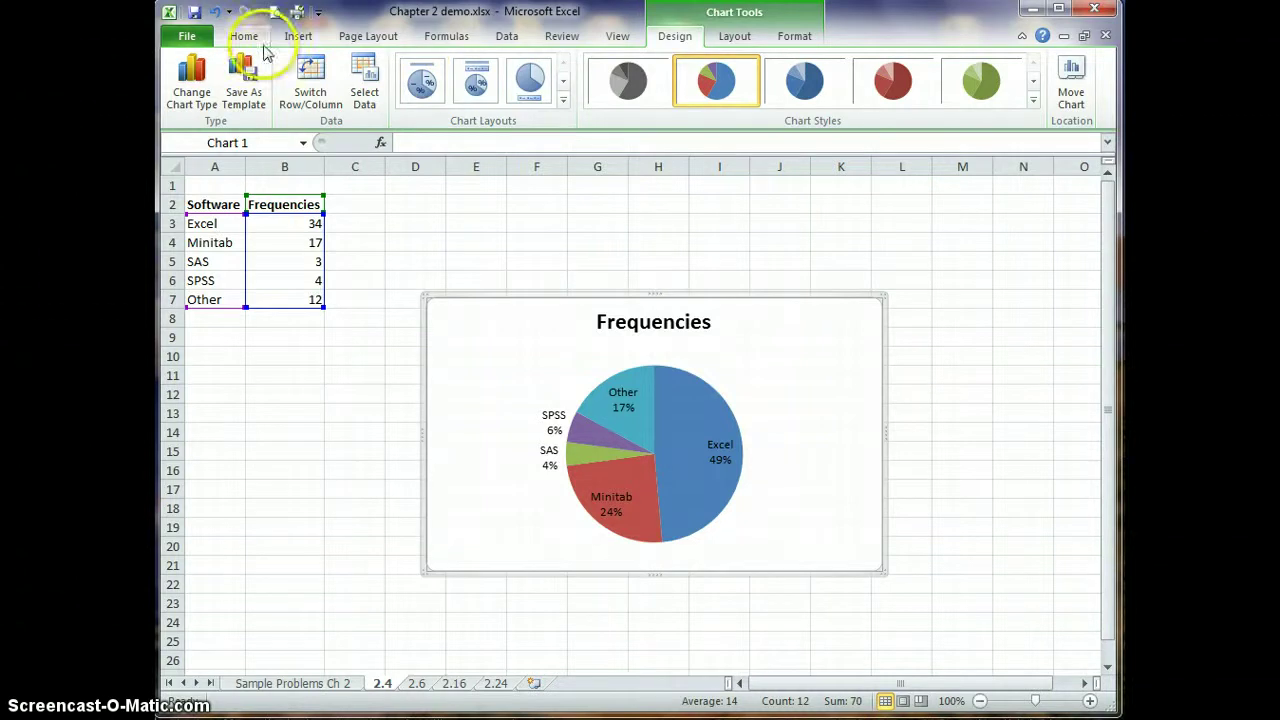
{"action": "left_click", "coordinate": [220, 18]}
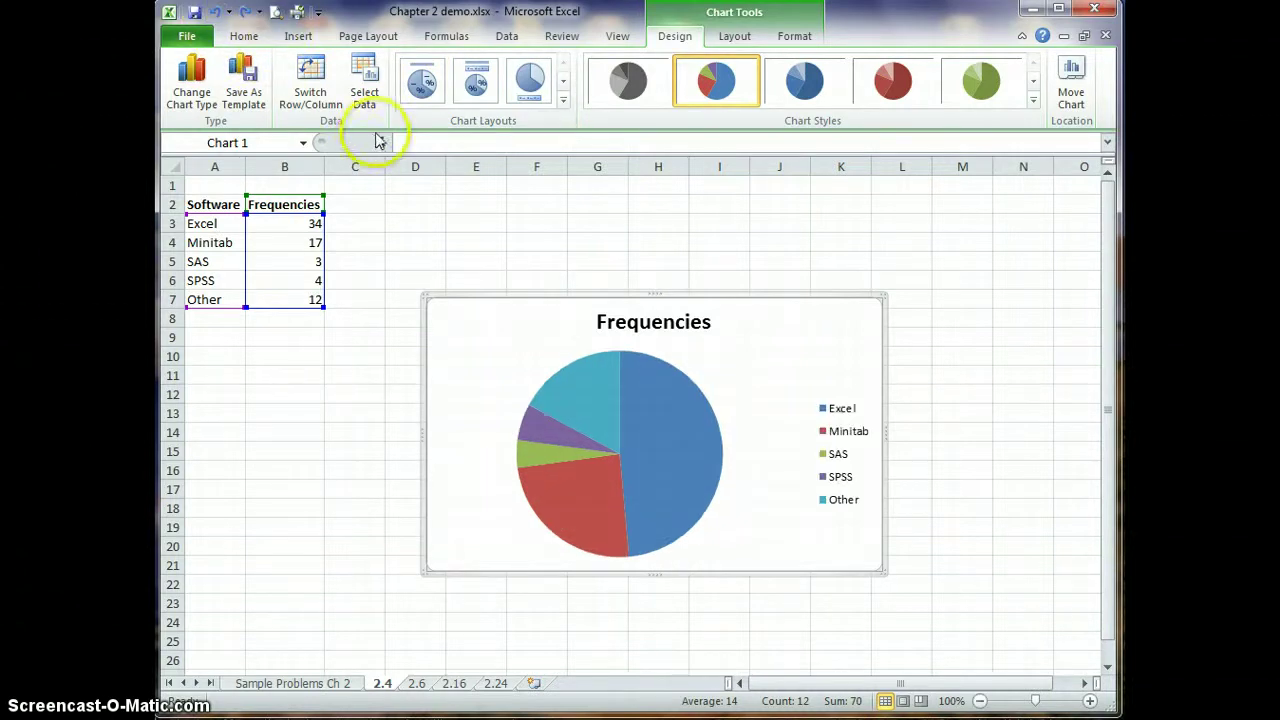
{"action": "left_click", "coordinate": [475, 86]}
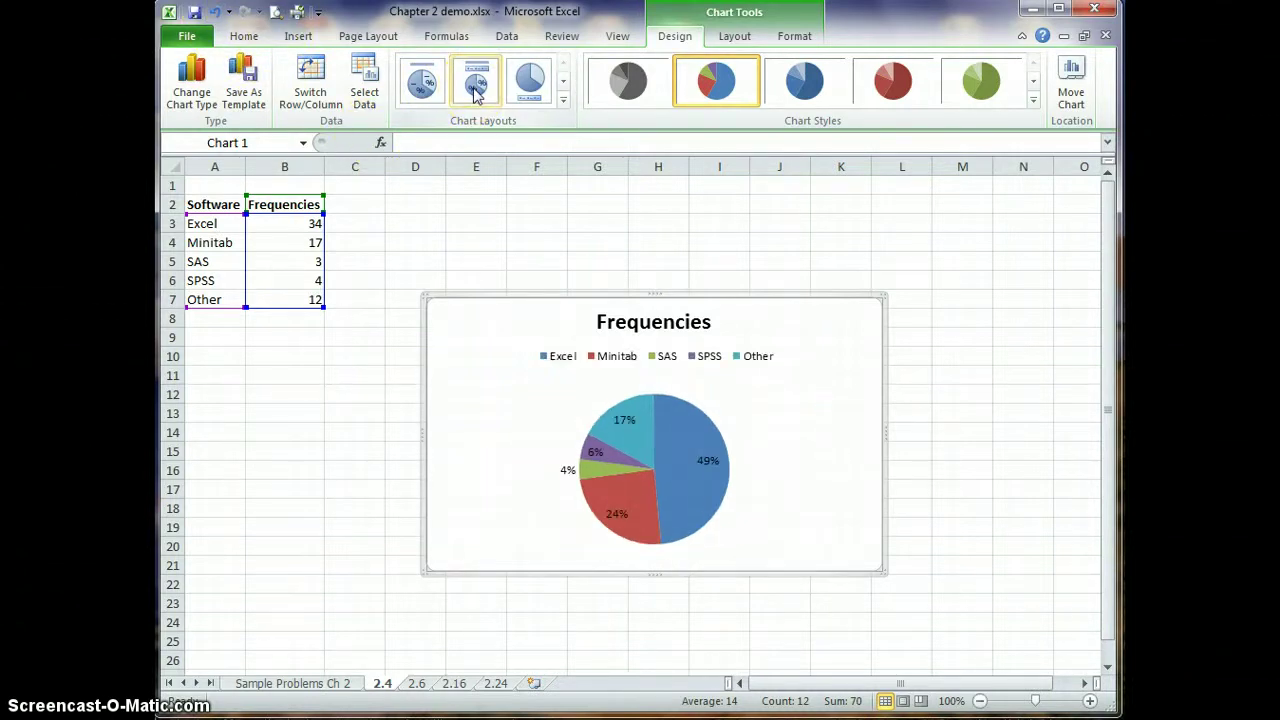
{"action": "left_click", "coordinate": [530, 82]}
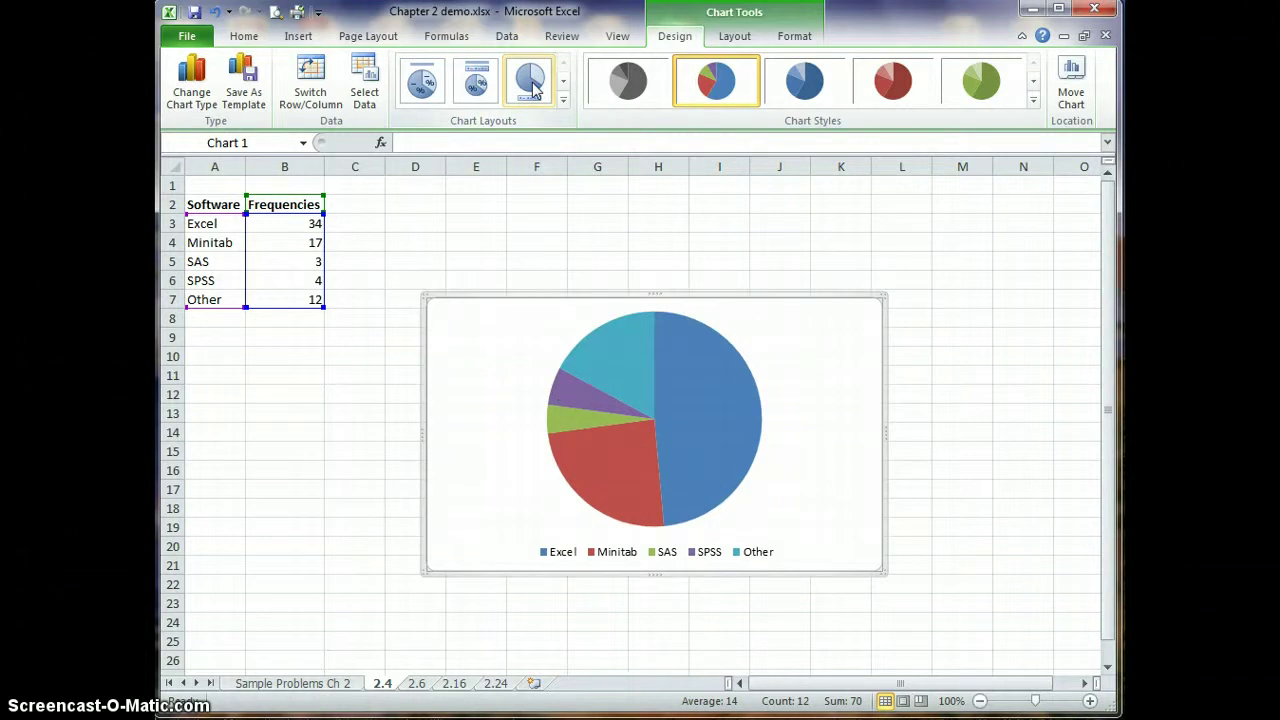
{"action": "left_click", "coordinate": [422, 82]}
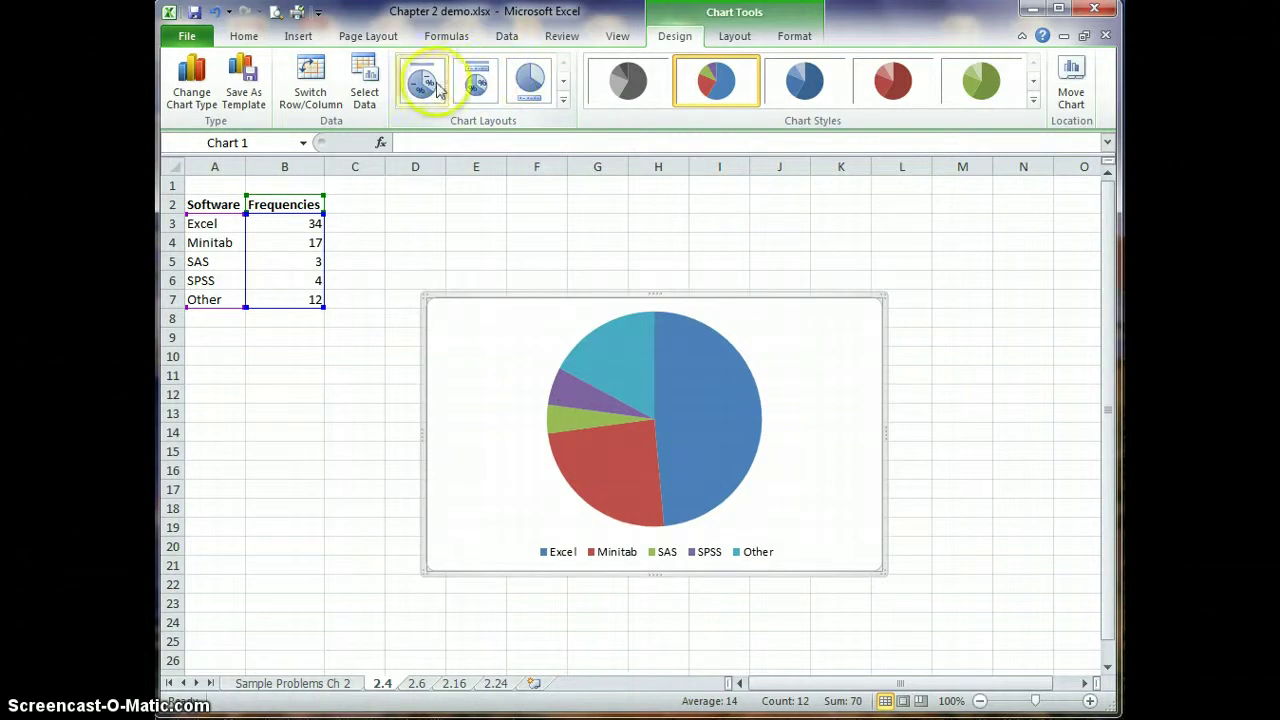
{"action": "left_click", "coordinate": [562, 103]}
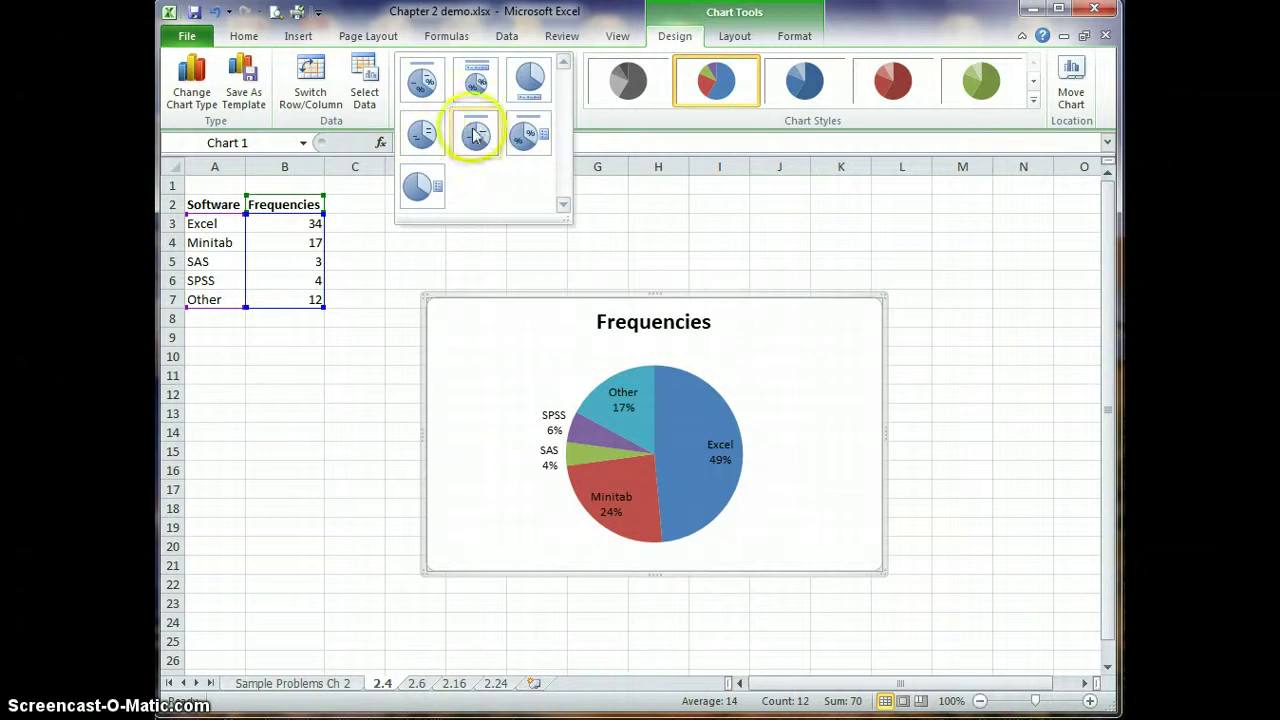
{"action": "left_click", "coordinate": [422, 135]}
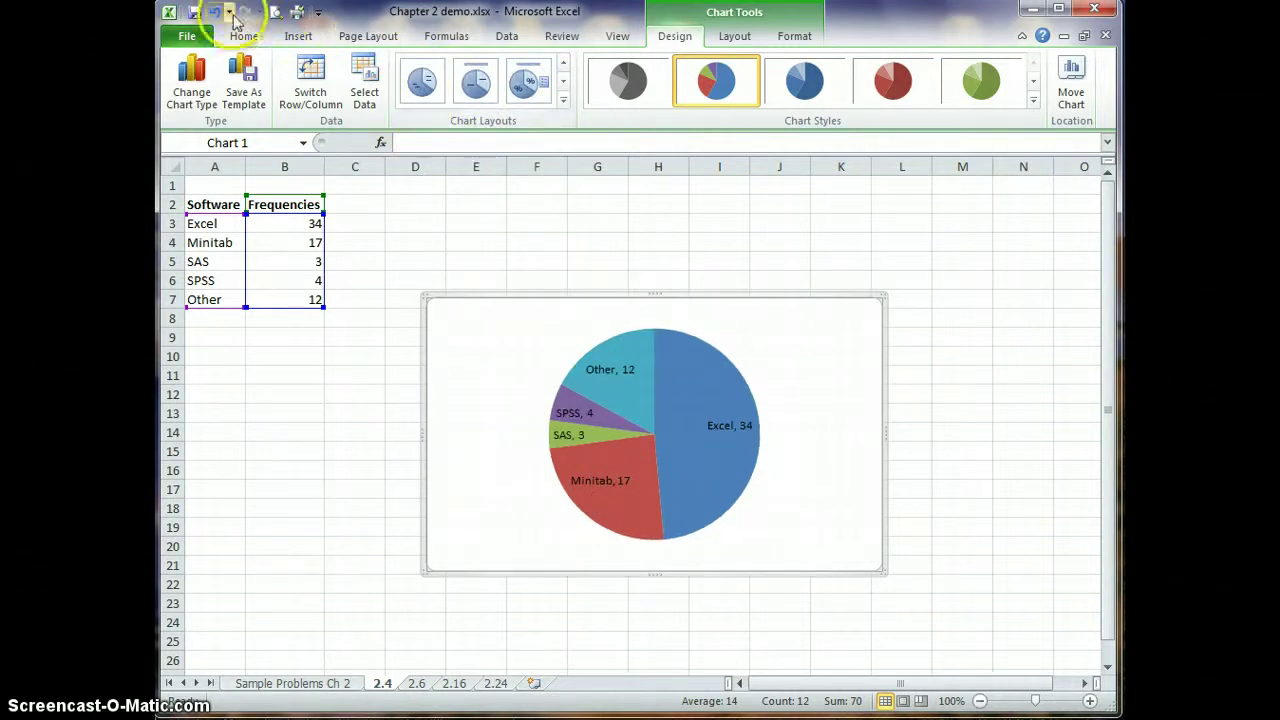
Undo the trial layout changes and bring back the pie chart in its original layout with title and legend.
{"action": "left_click", "coordinate": [213, 12]}
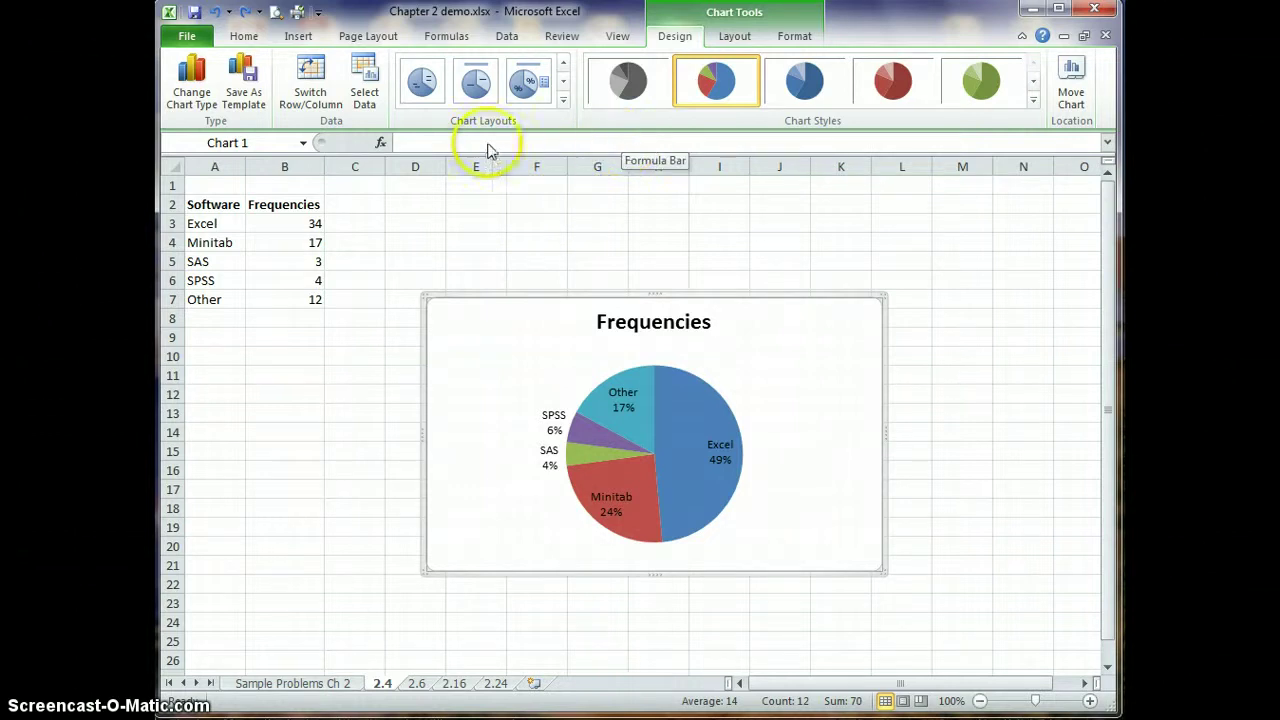
{"action": "left_click", "coordinate": [213, 12]}
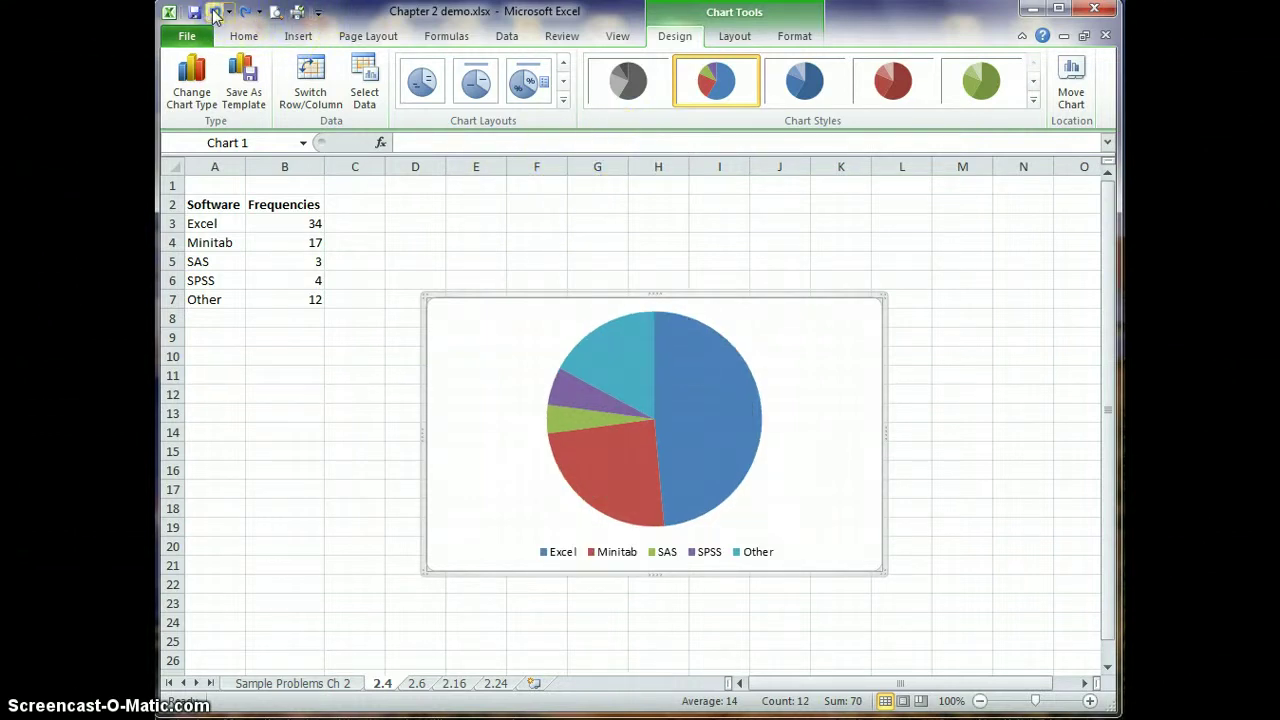
{"action": "left_click", "coordinate": [213, 12]}
{"action": "left_click", "coordinate": [213, 12]}
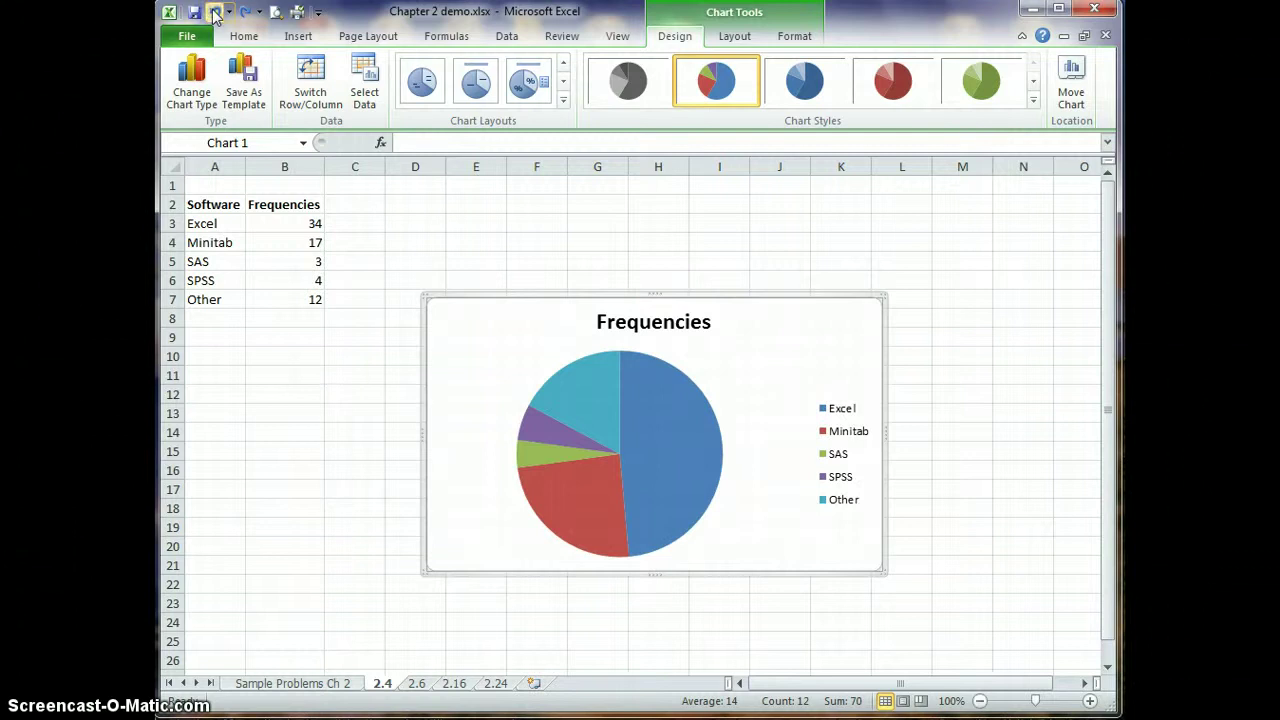
{"action": "left_click", "coordinate": [213, 12]}
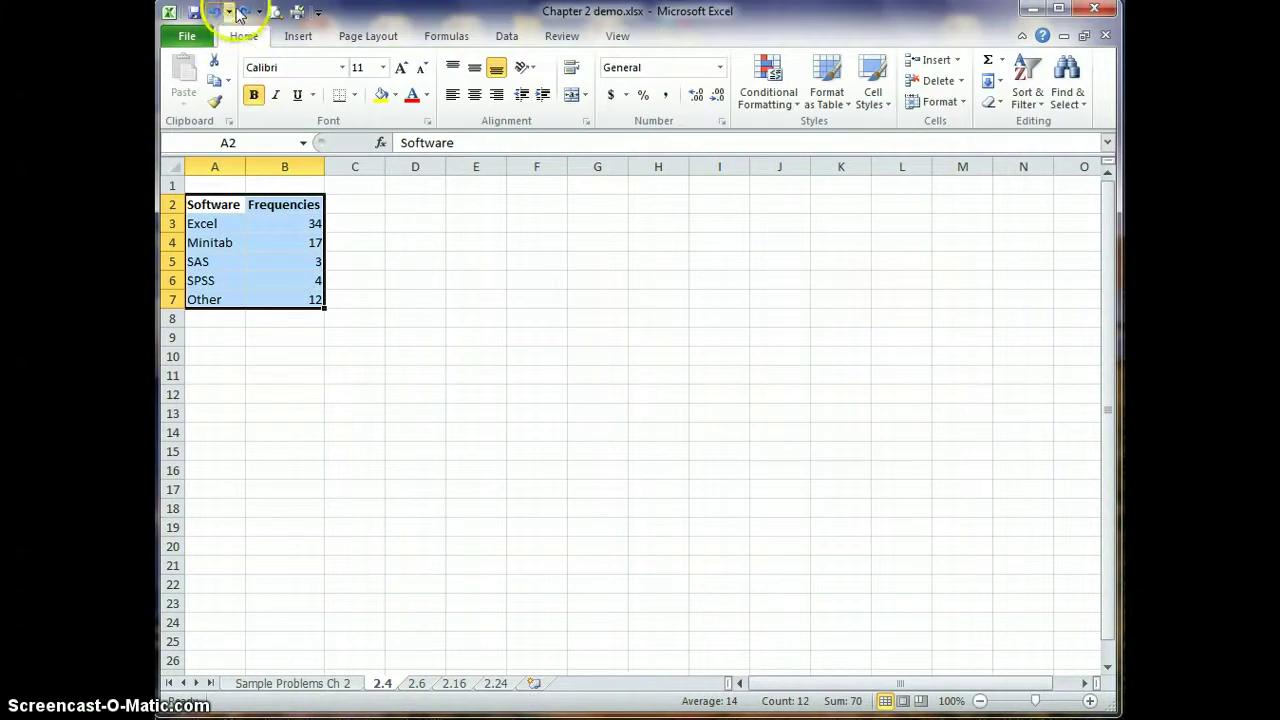
{"action": "left_click", "coordinate": [244, 12]}
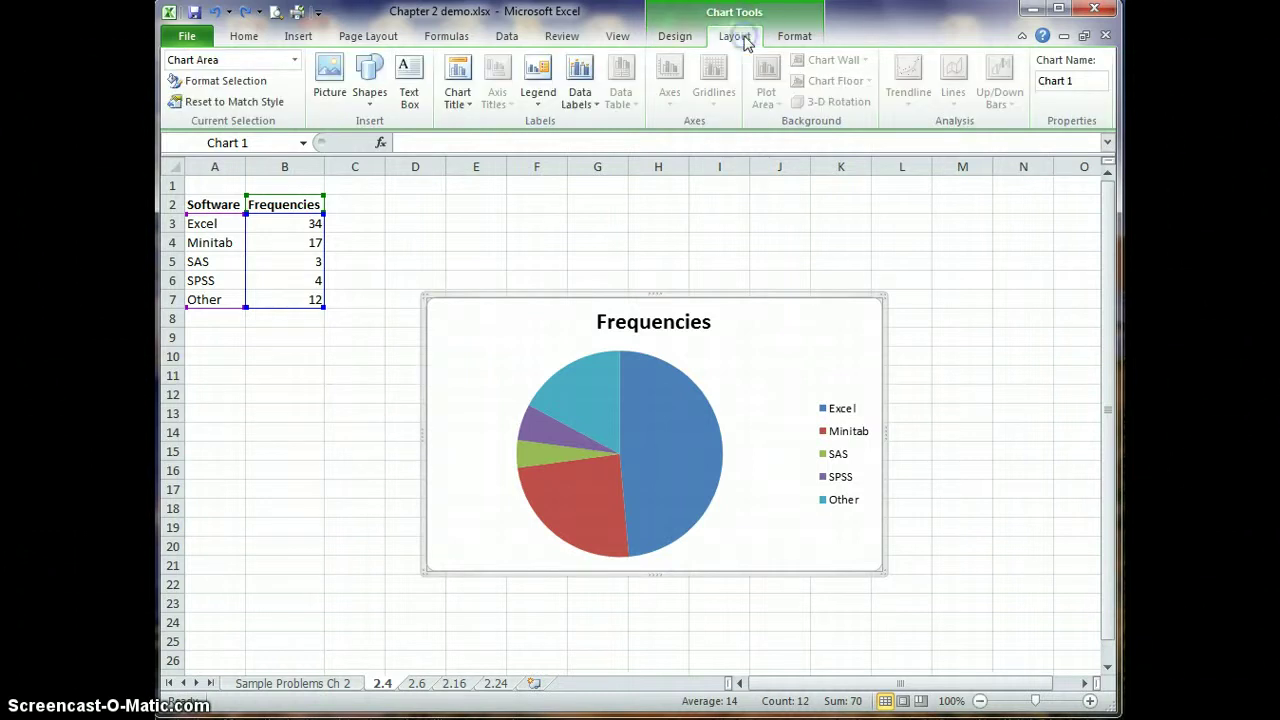
Set the pie chart's title option to None.
{"action": "left_click", "coordinate": [456, 108]}
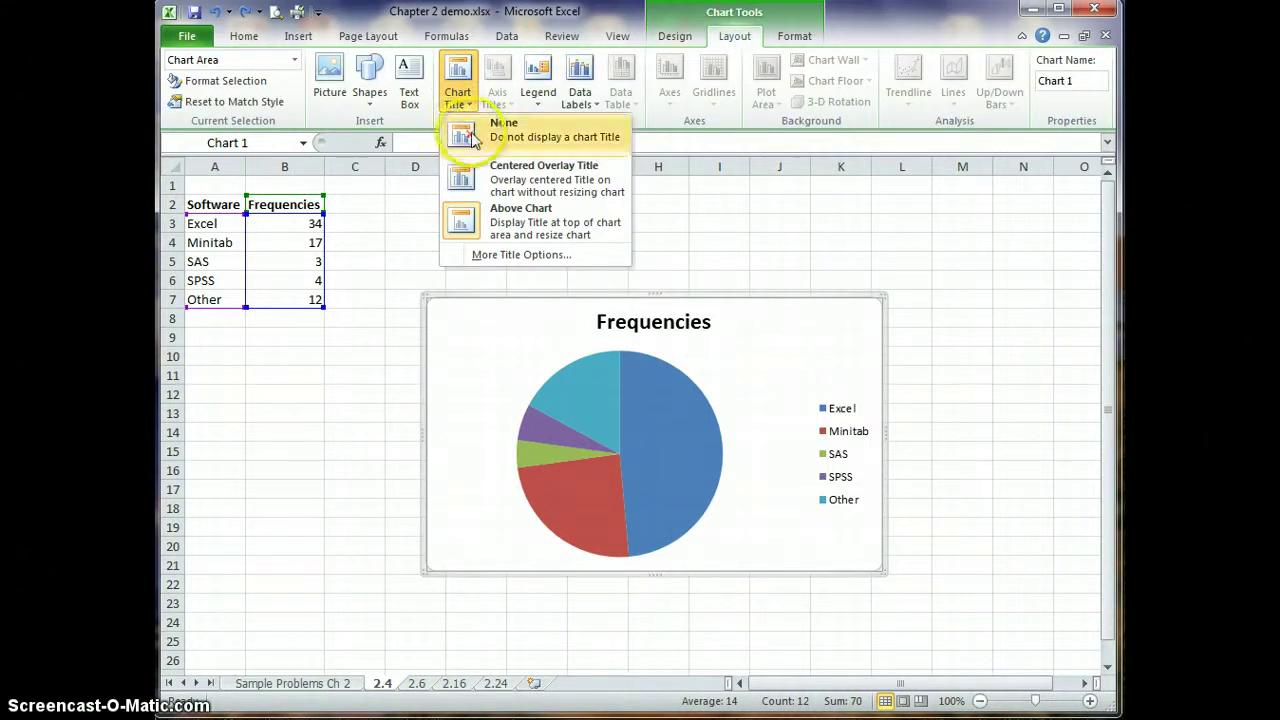
{"action": "left_click", "coordinate": [470, 135]}
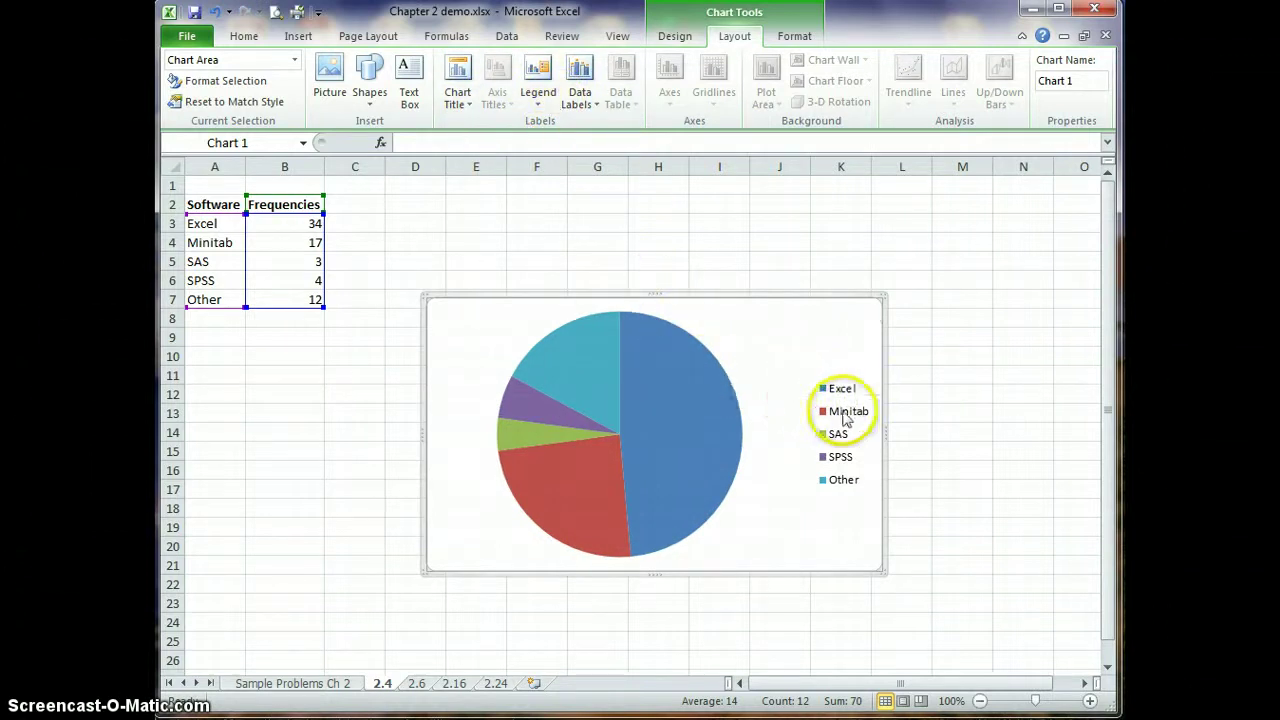
Examine the series options for the pie in the Format Data Series dialog, then close it.
{"action": "left_click", "coordinate": [707, 440]}
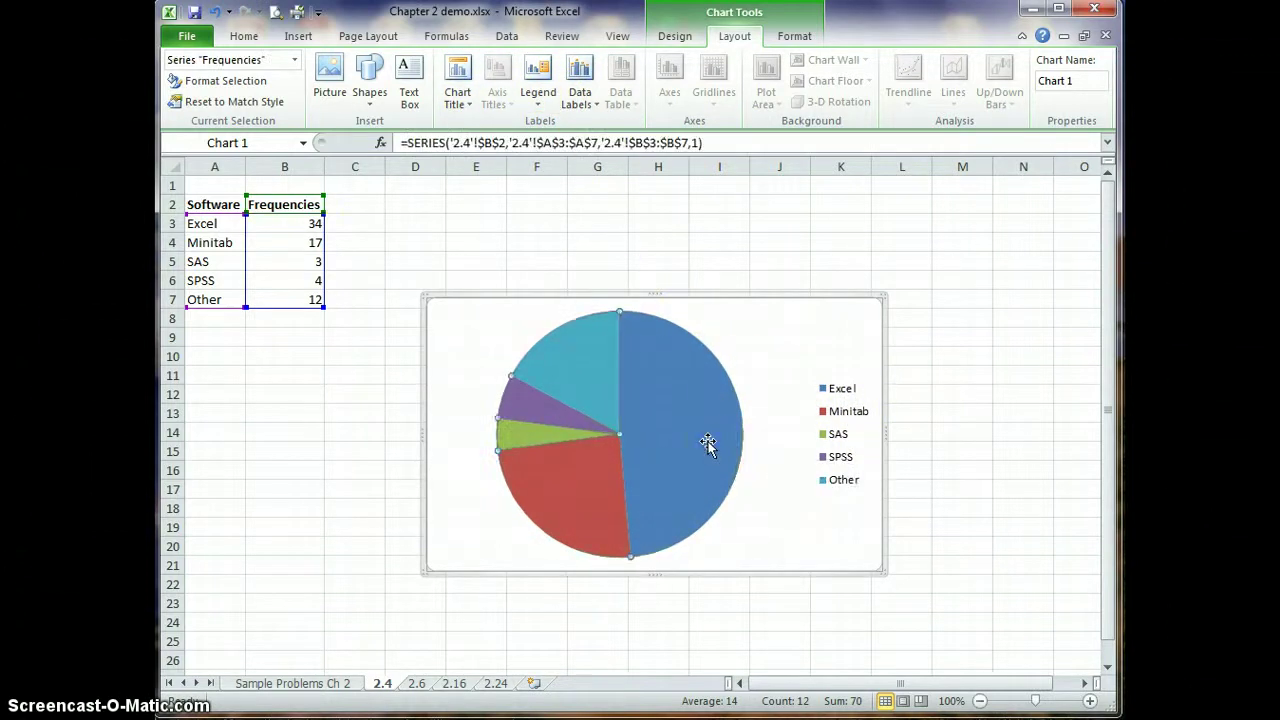
{"action": "right_click", "coordinate": [707, 440]}
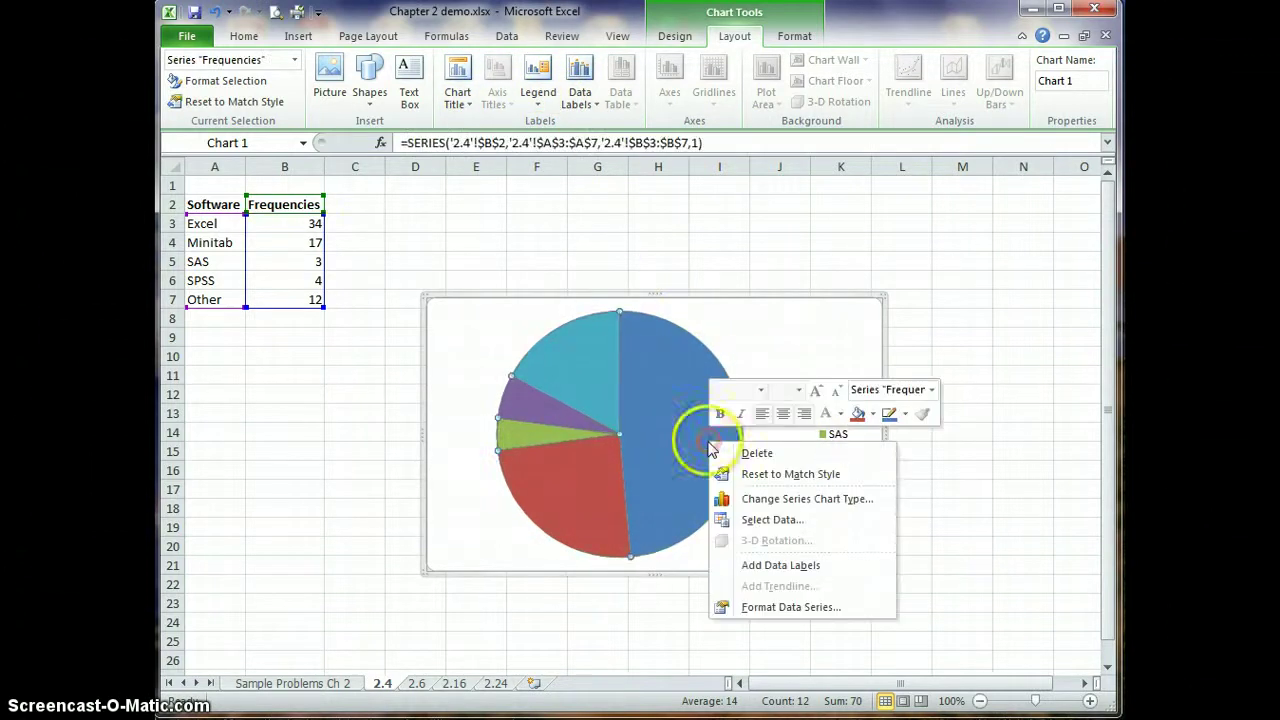
{"action": "left_click", "coordinate": [800, 607]}
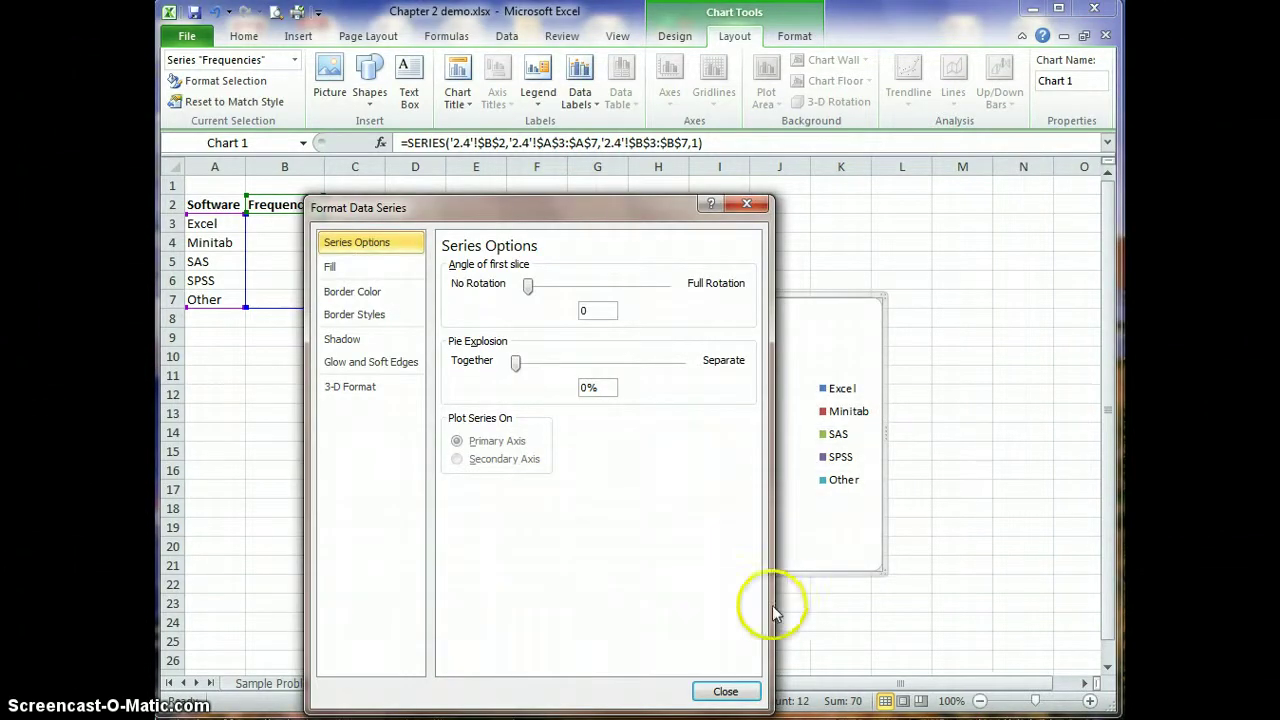
{"action": "left_click", "coordinate": [727, 690]}
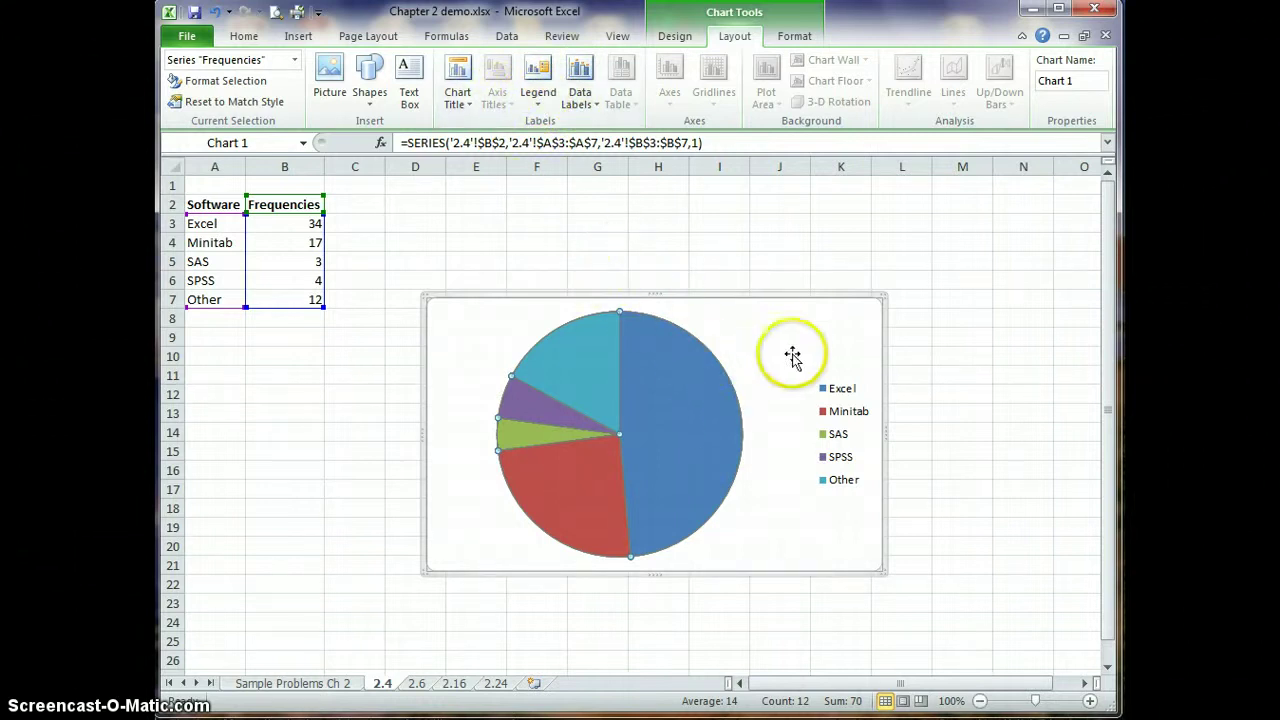
Add data labels to the pie chart, positioned at the outside end of the slices.
{"action": "left_click", "coordinate": [858, 410]}
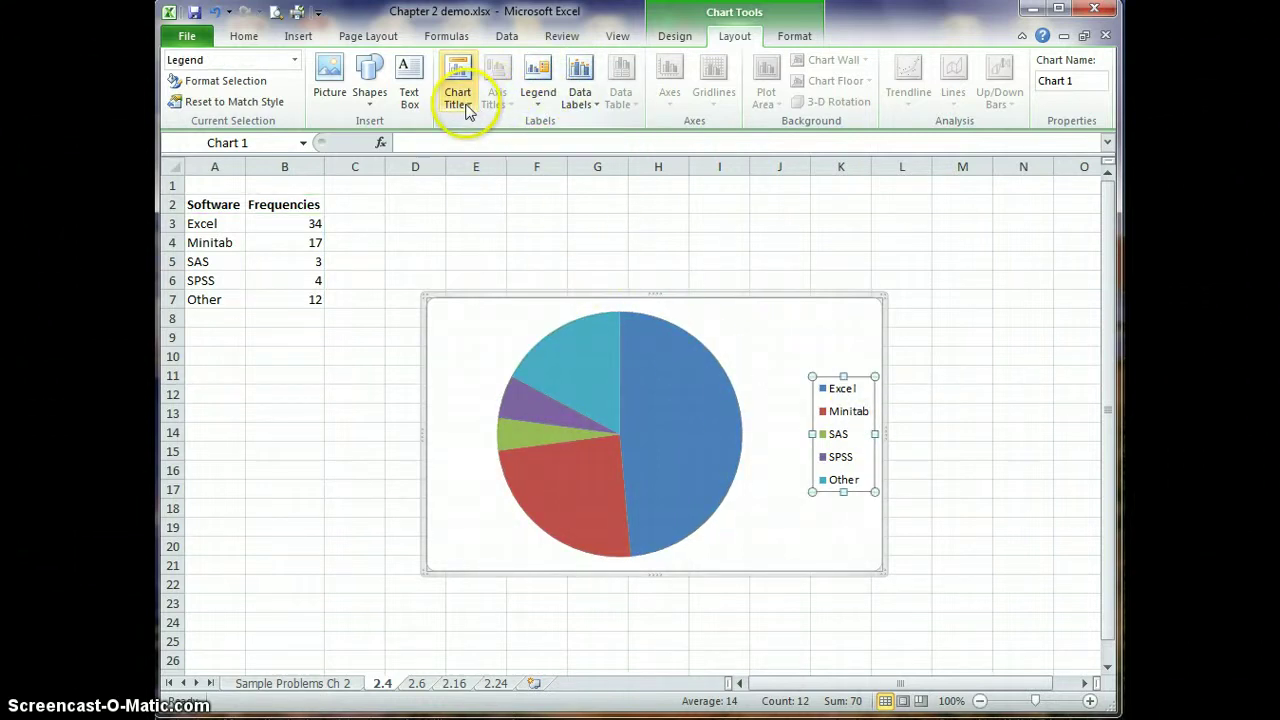
{"action": "left_click", "coordinate": [576, 98]}
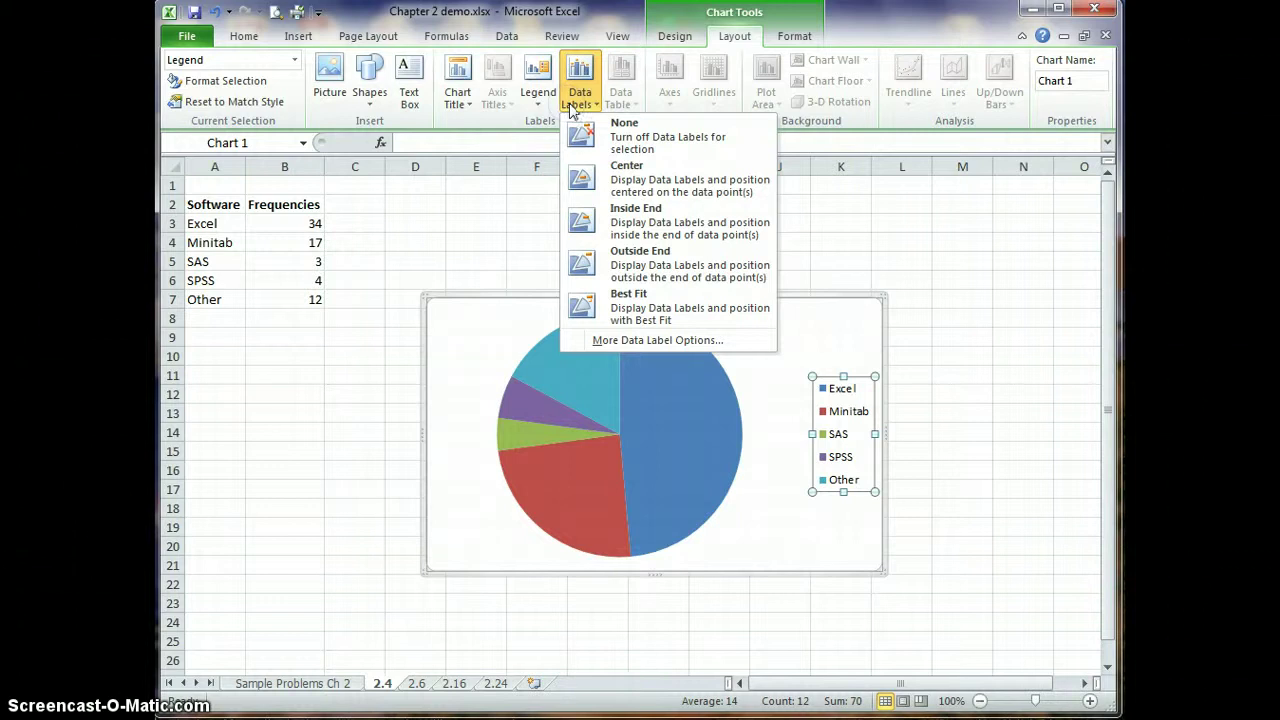
{"action": "left_click", "coordinate": [646, 267]}
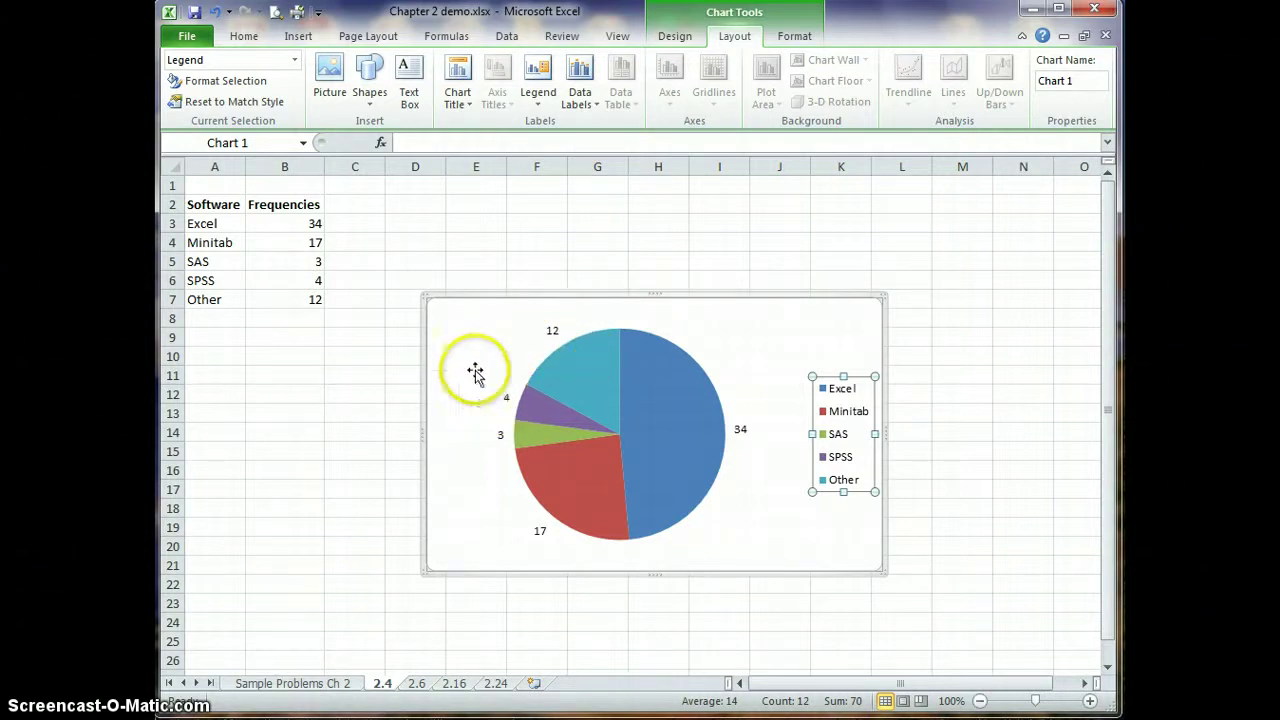
Format the pie's data labels to contain the category name and percentage instead of the value, keeping leader lines on.
{"action": "right_click", "coordinate": [739, 432]}
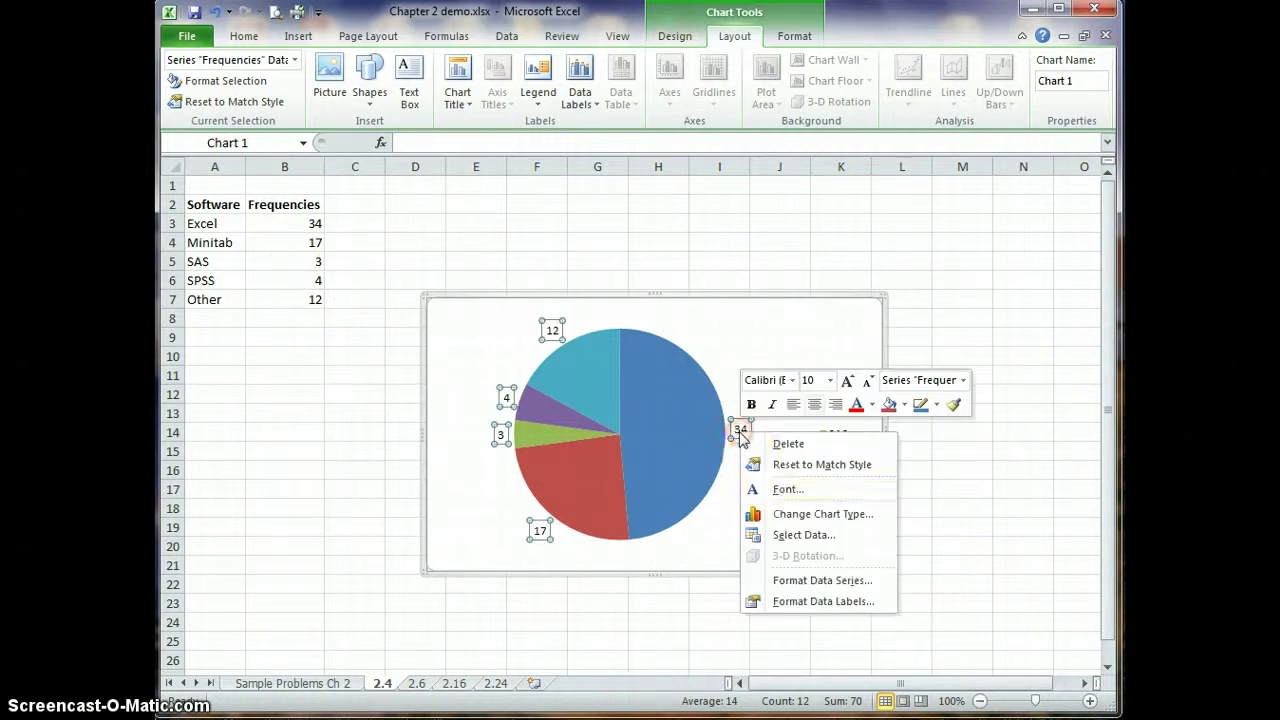
{"action": "left_click", "coordinate": [812, 603]}
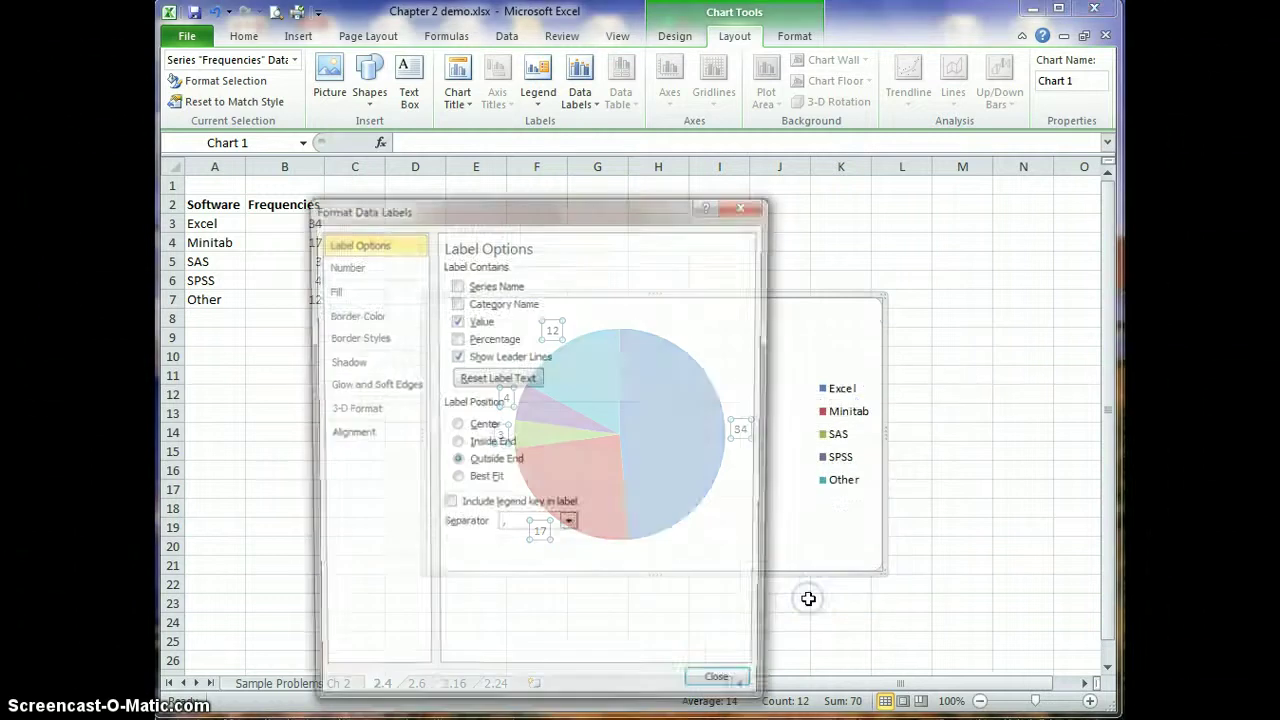
{"action": "left_click", "coordinate": [455, 358]}
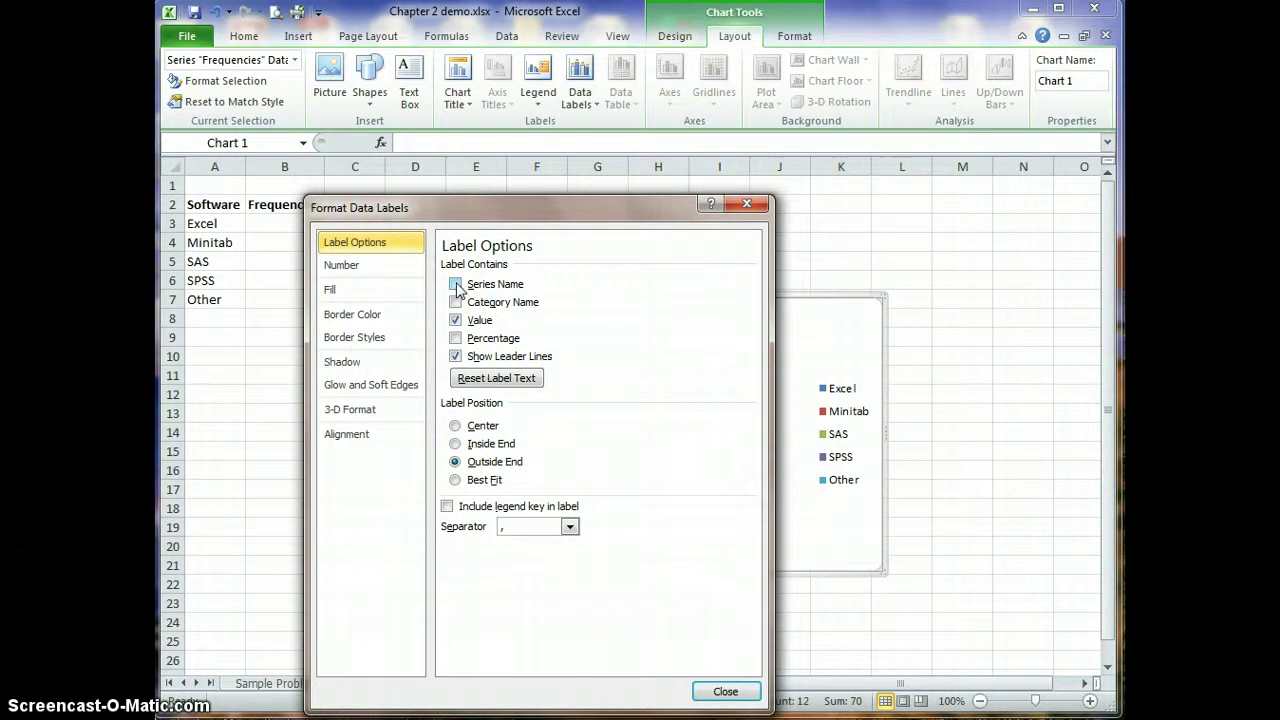
{"action": "left_click", "coordinate": [462, 304]}
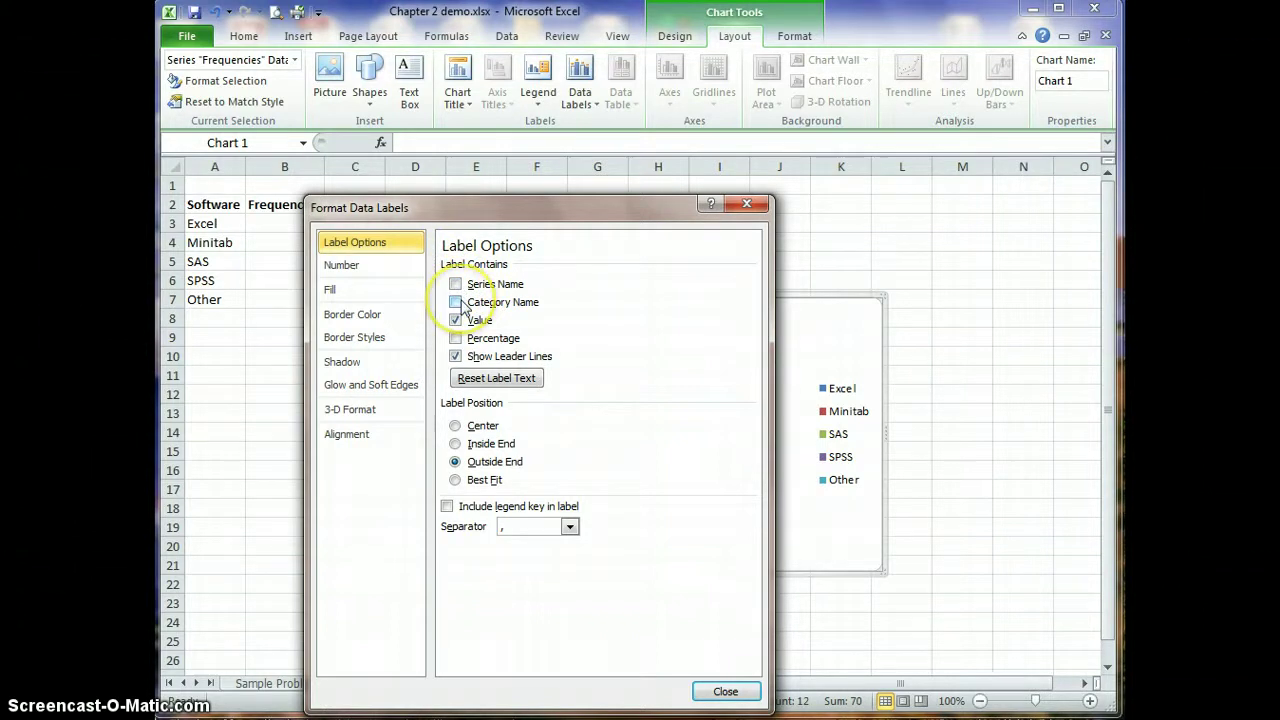
{"action": "left_click", "coordinate": [457, 305]}
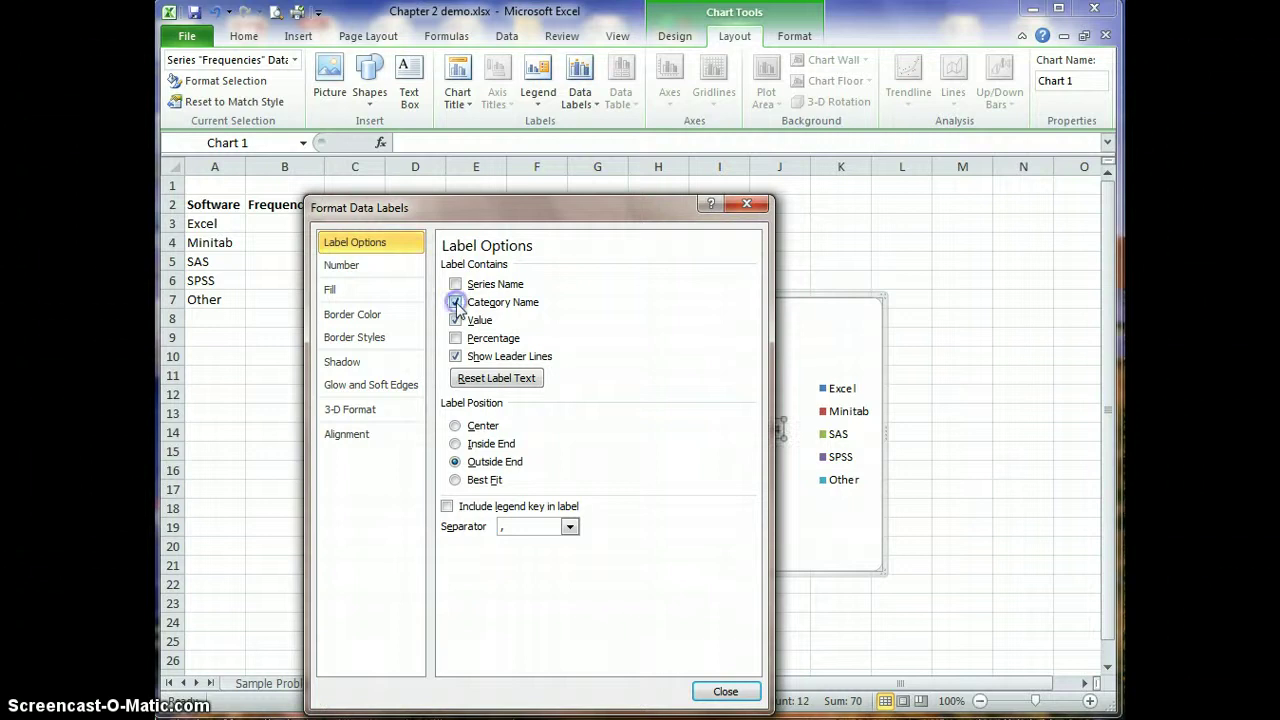
{"action": "left_click", "coordinate": [456, 321]}
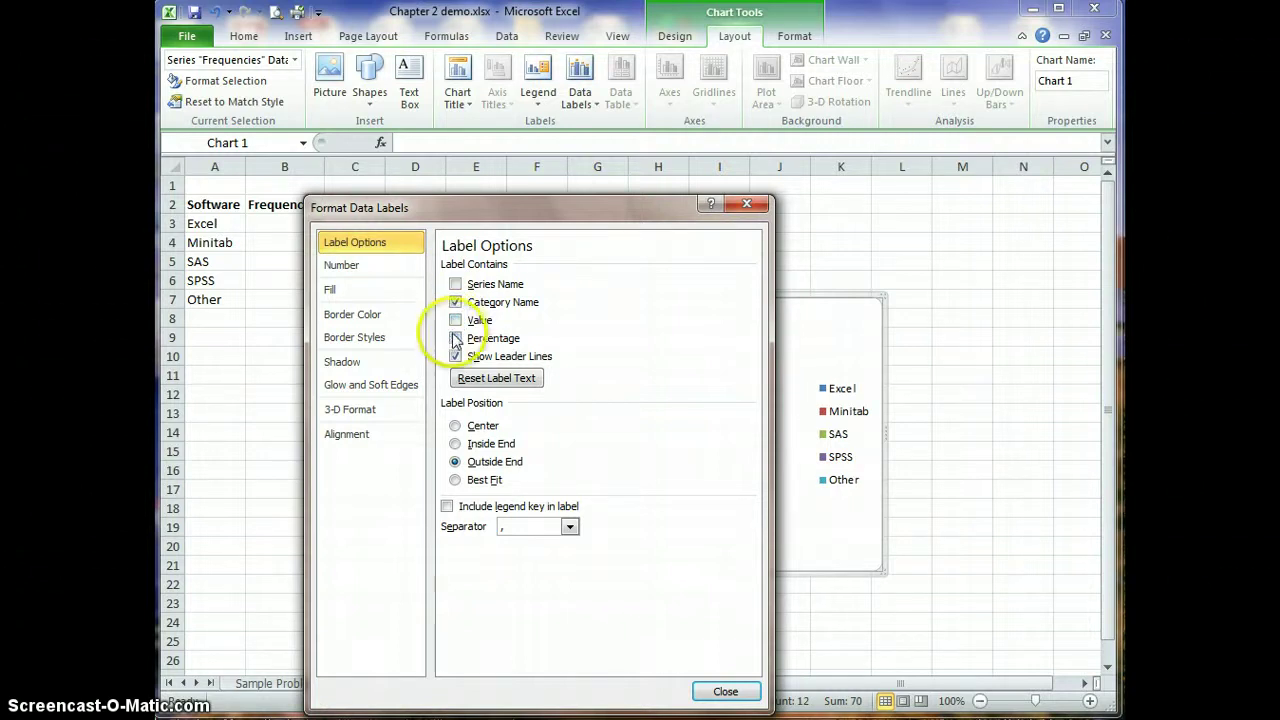
{"action": "left_click", "coordinate": [456, 340]}
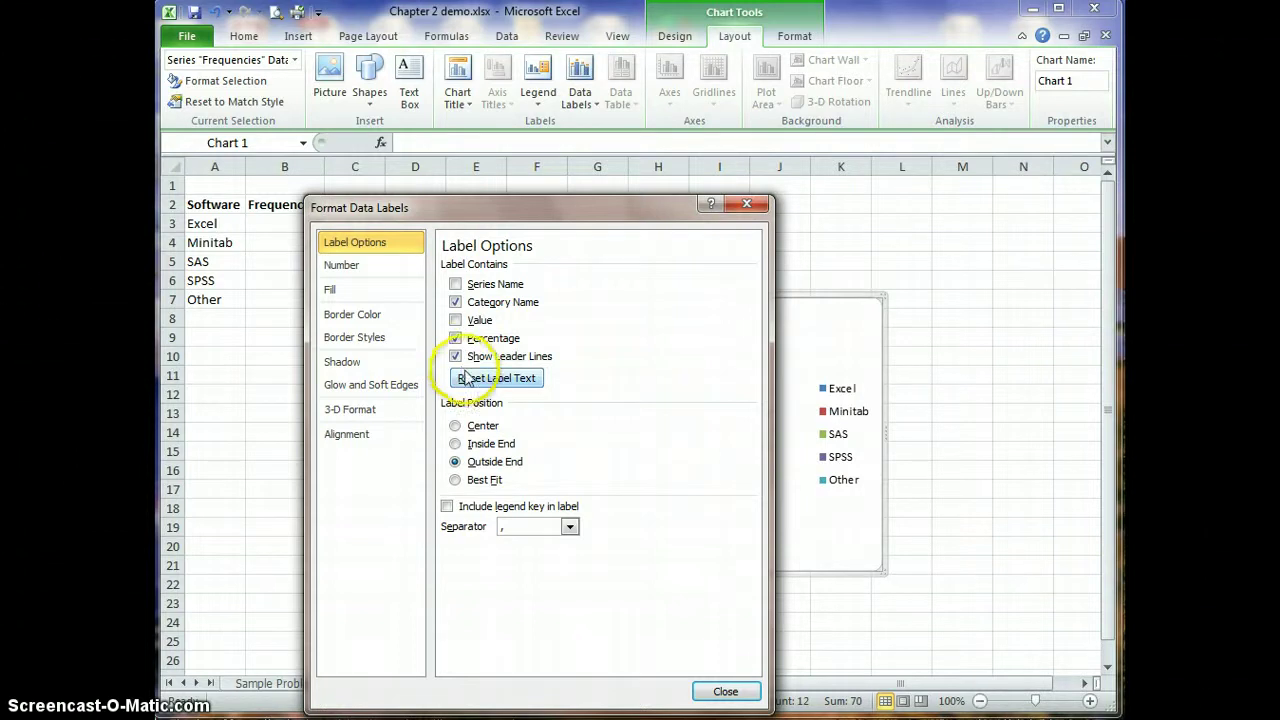
{"action": "left_click", "coordinate": [724, 692]}
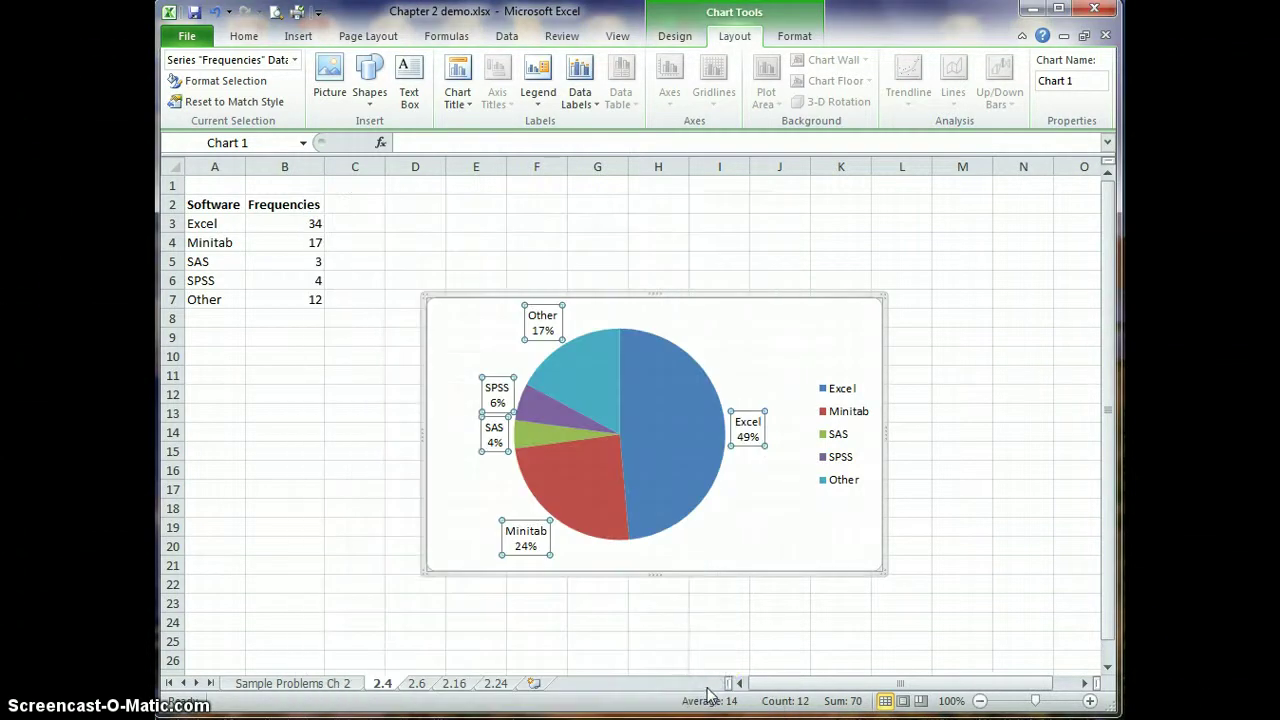
Turn off the pie chart's legend and move the chart directly below the frequency table, starting at about row 9.
{"action": "left_click", "coordinate": [735, 548]}
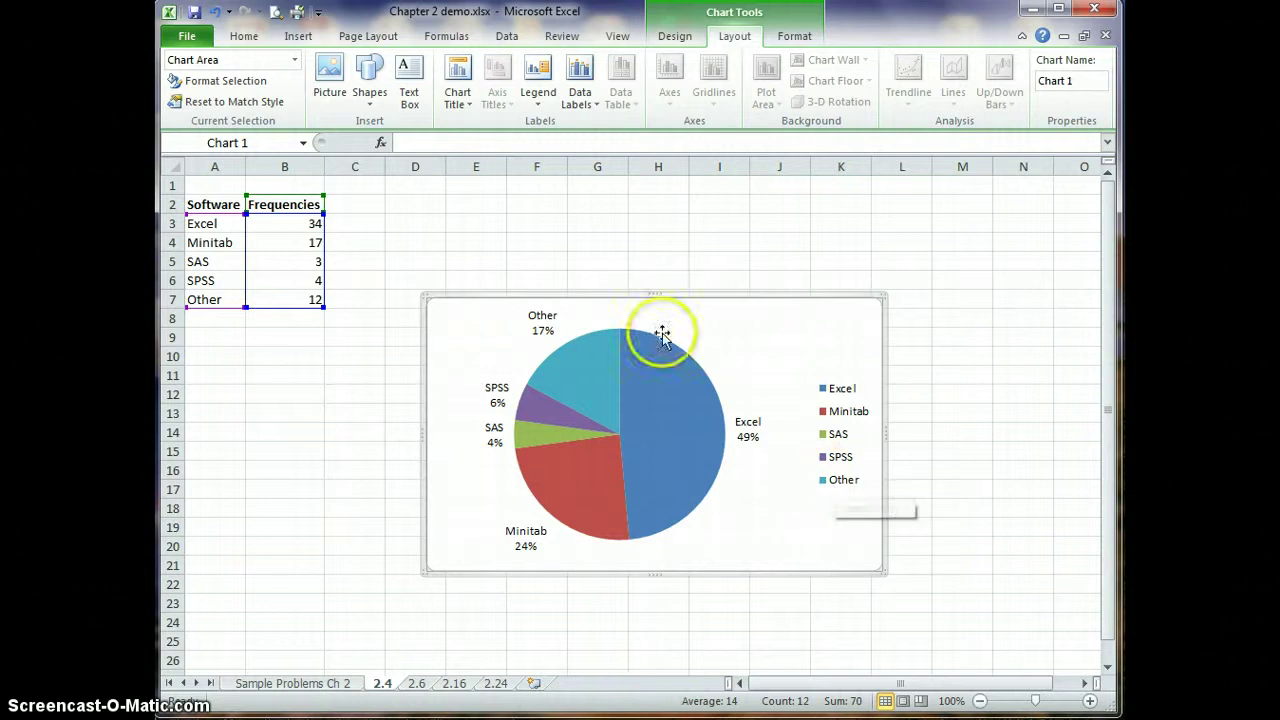
{"action": "left_click", "coordinate": [540, 100]}
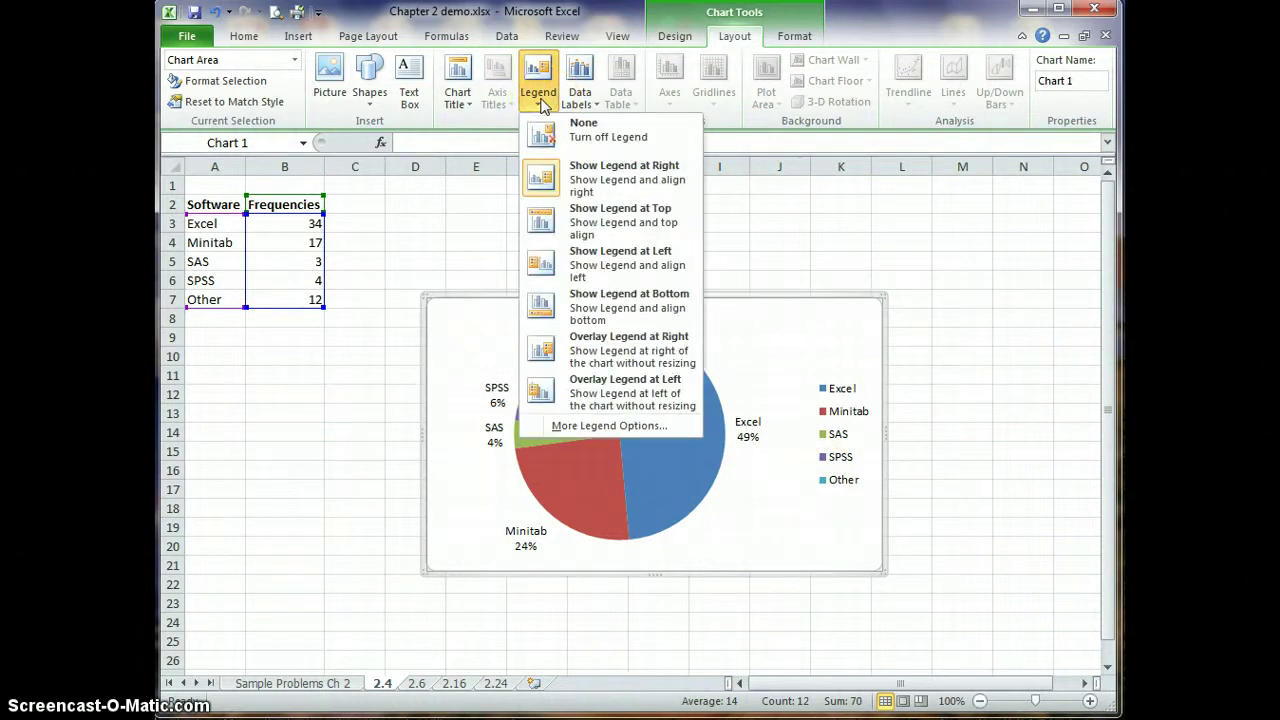
{"action": "left_click", "coordinate": [577, 137]}
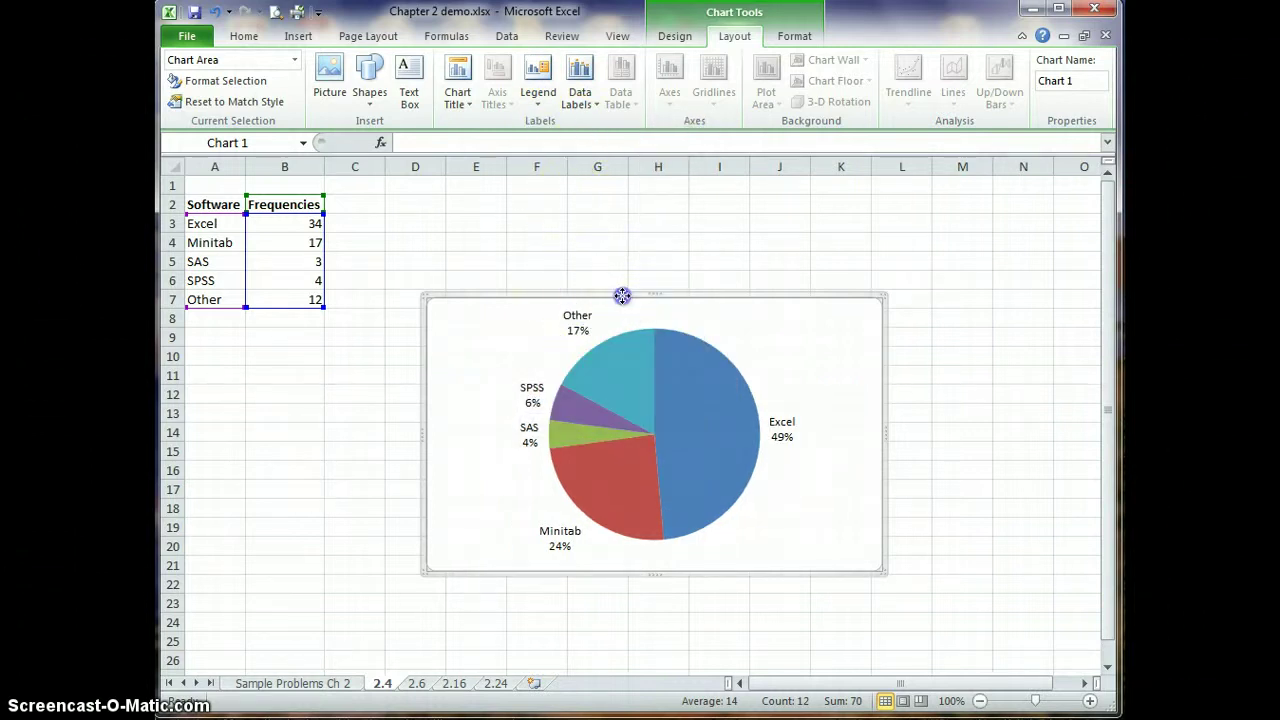
{"action": "left_click_drag", "start_coordinate": [624, 296], "coordinate": [404, 333]}
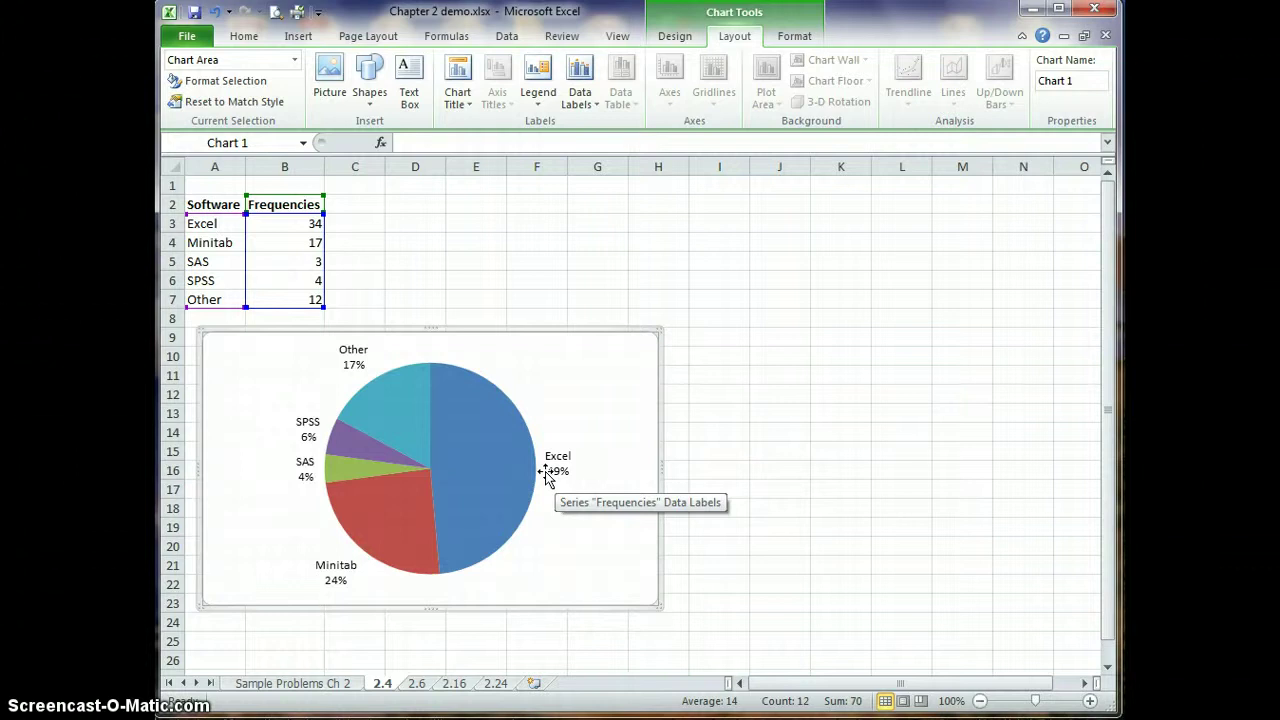
{"action": "left_click", "coordinate": [420, 512]}
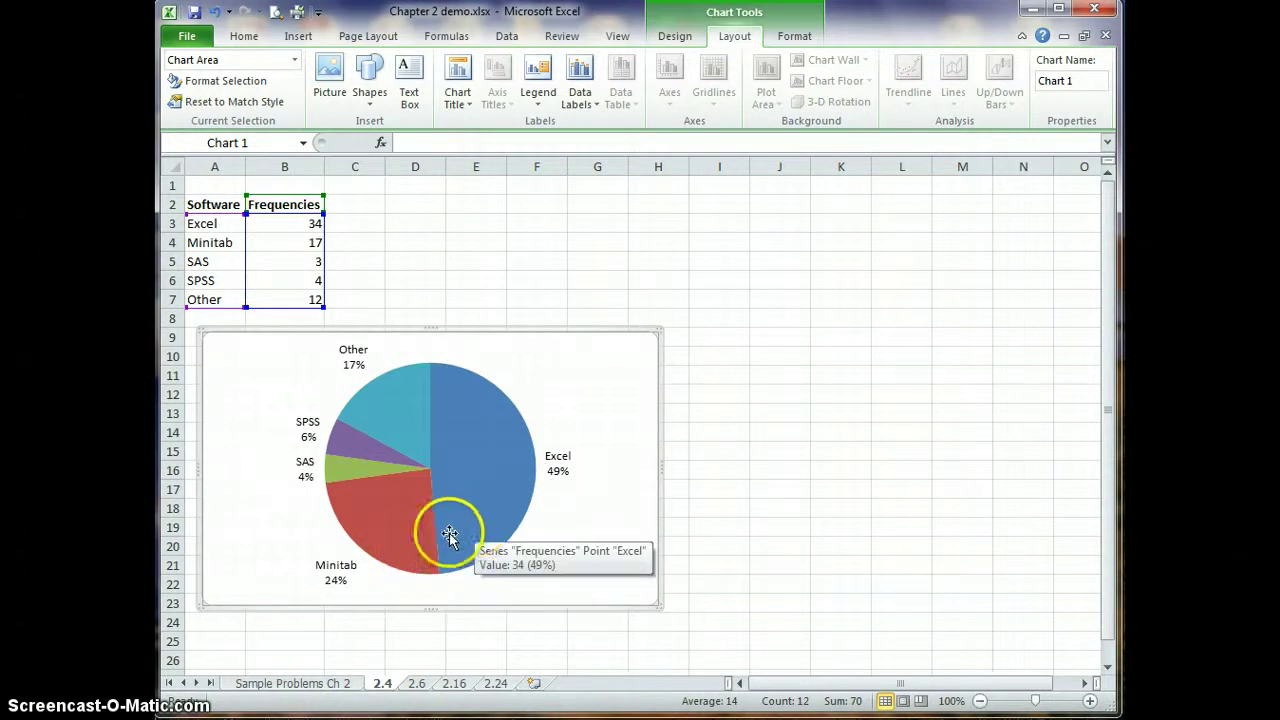
{"action": "left_click", "coordinate": [519, 507]}
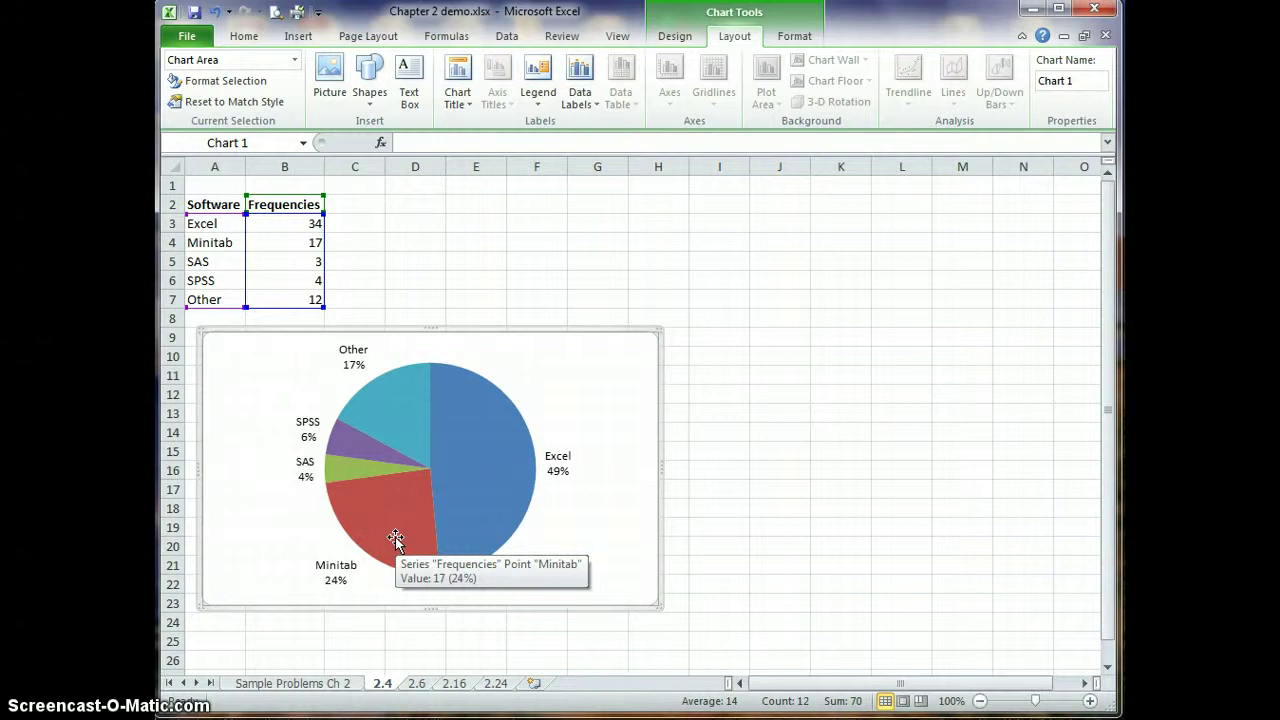
{"action": "left_click_drag", "start_coordinate": [395, 540], "coordinate": [357, 415]}
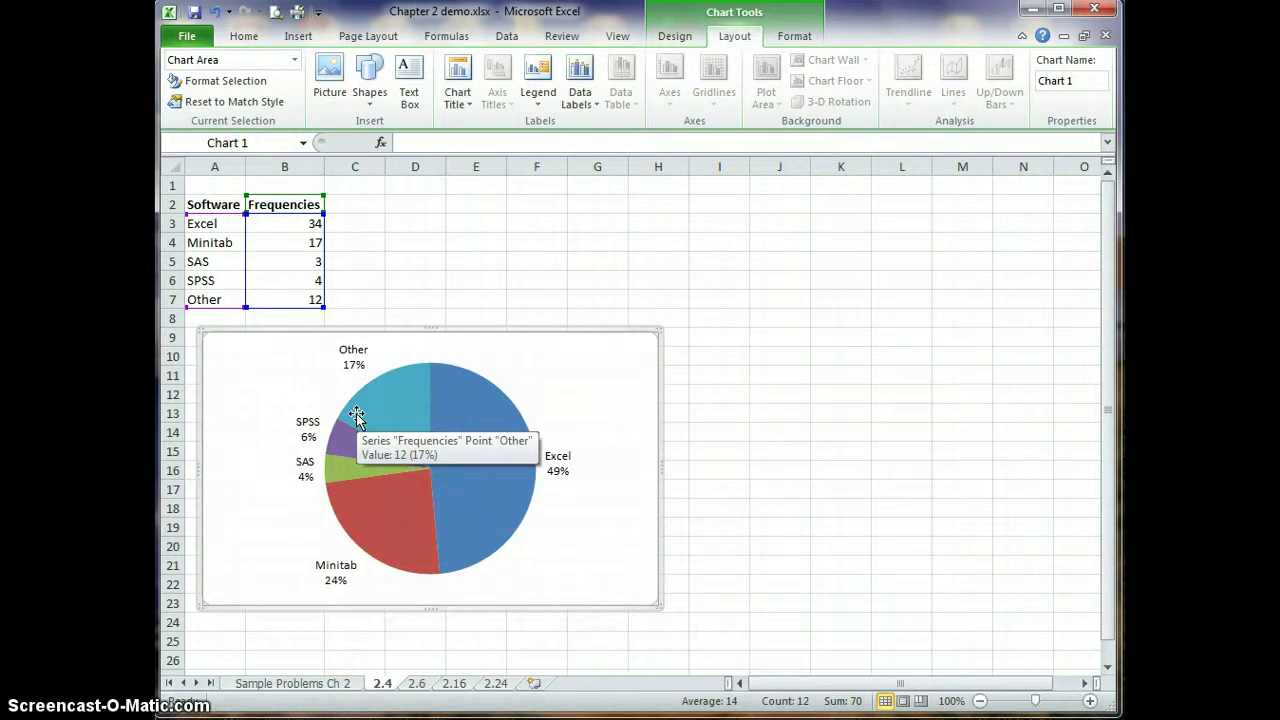
{"action": "left_click_drag", "start_coordinate": [527, 423], "coordinate": [638, 437]}
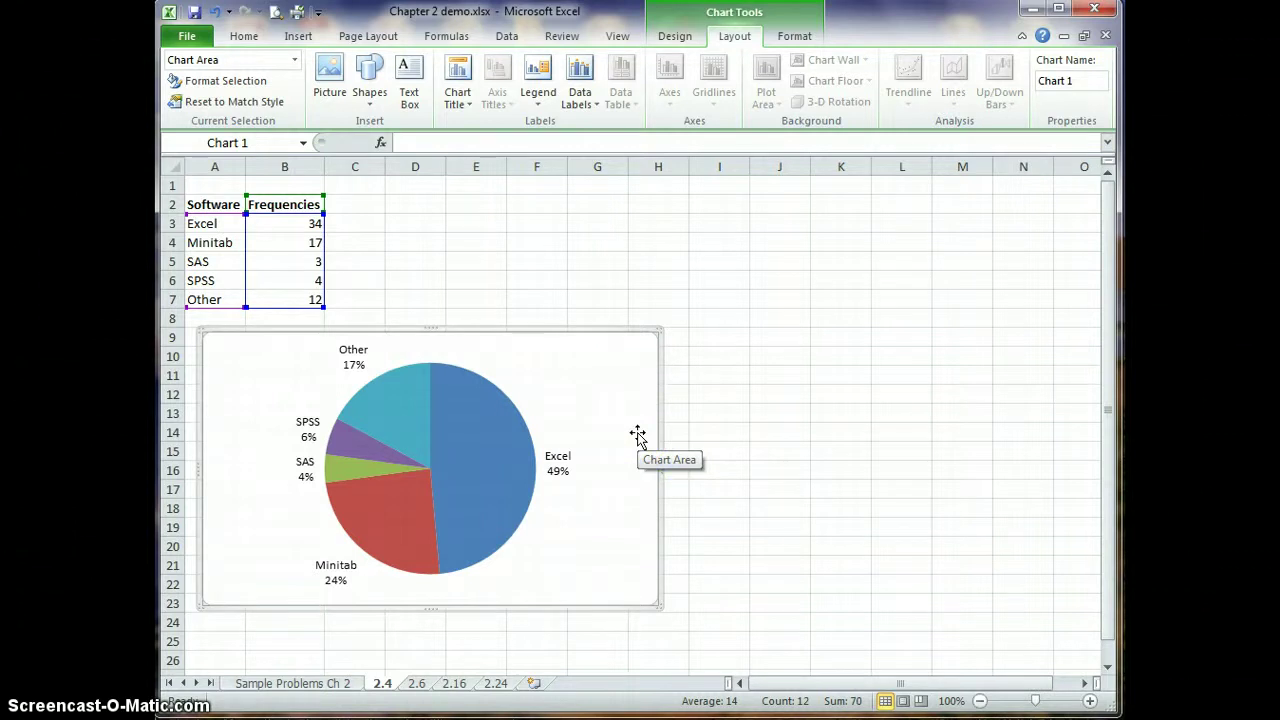